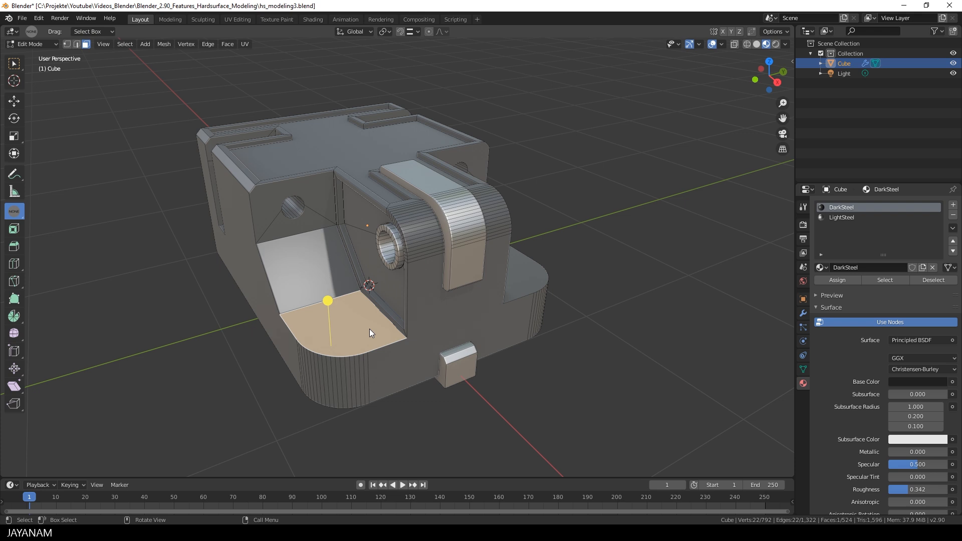
- Check the materials on the front, recess wall, hinge and recess floor faces
left_click(446, 307)
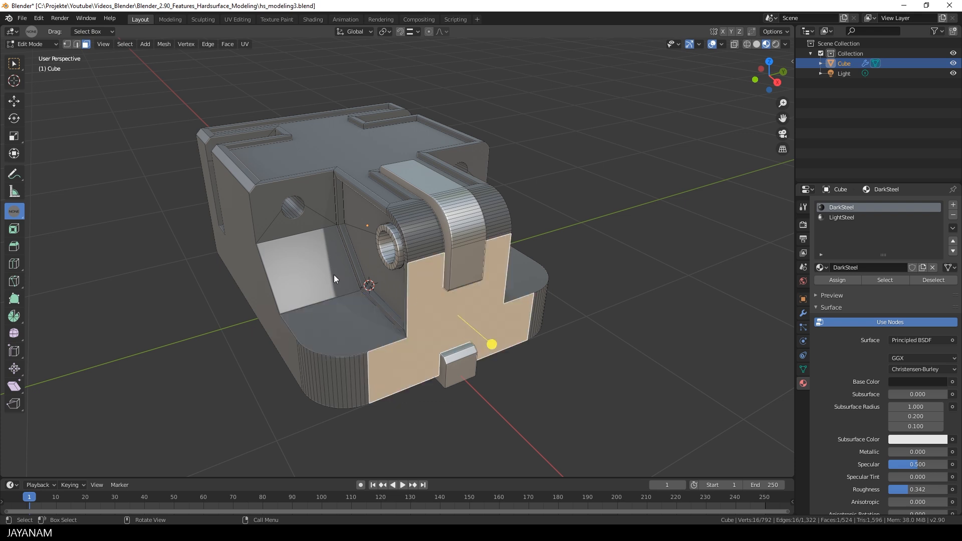
left_click(334, 274)
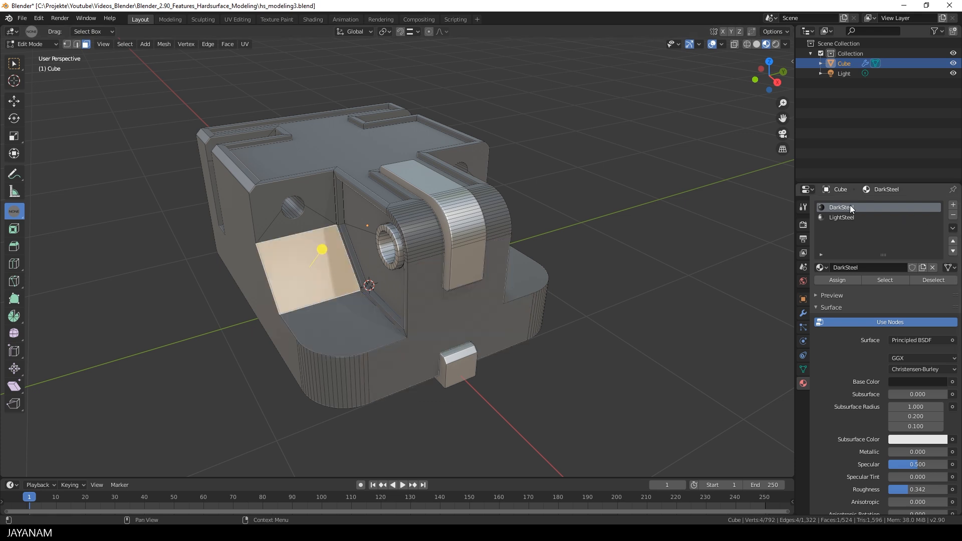
left_click(460, 266)
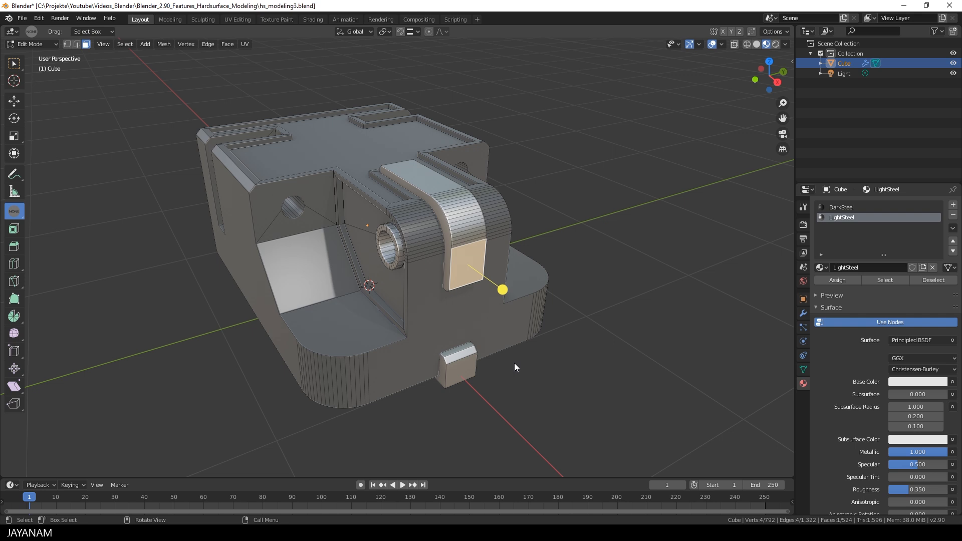
left_click(312, 187)
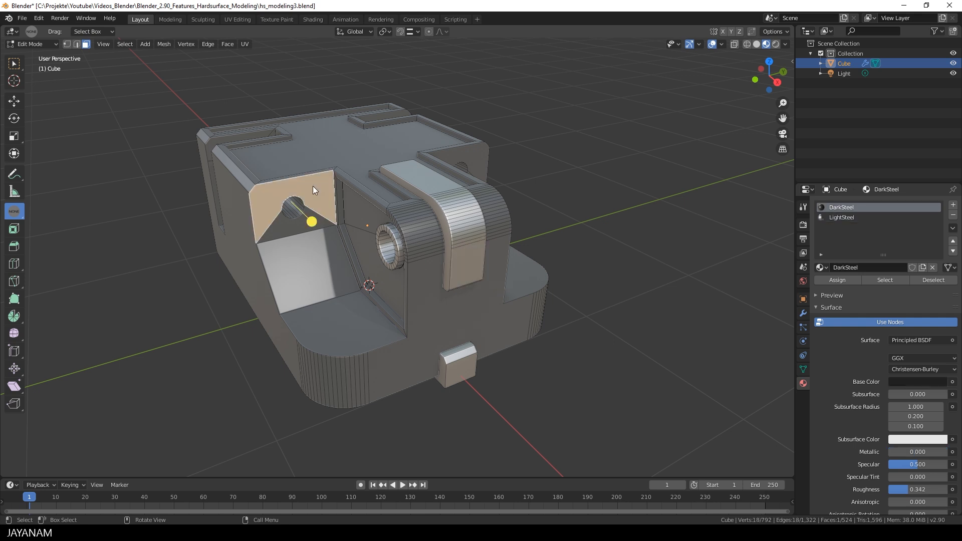
left_click(340, 320)
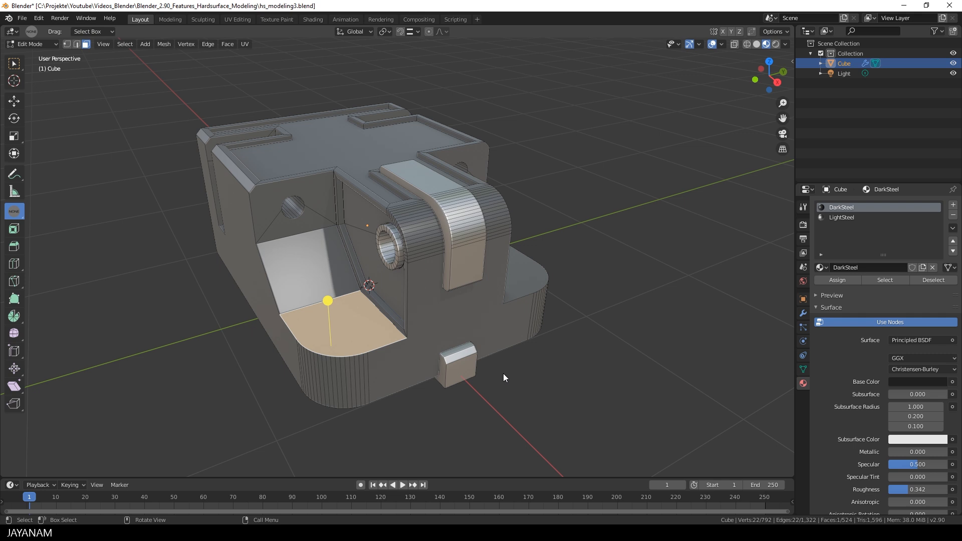
- Inset the recess floor face and extrude it inward to sink a pocket
key("i")
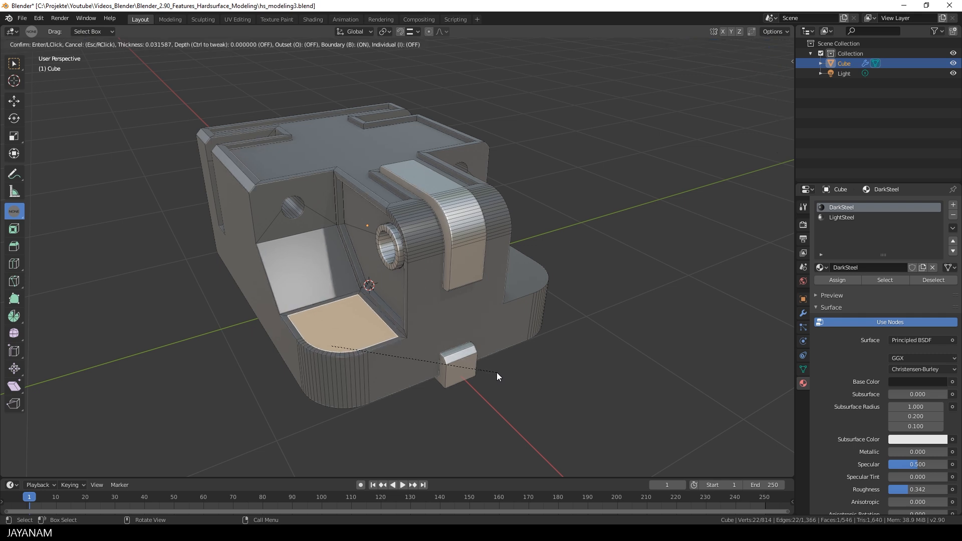
left_click(497, 374)
key("e")
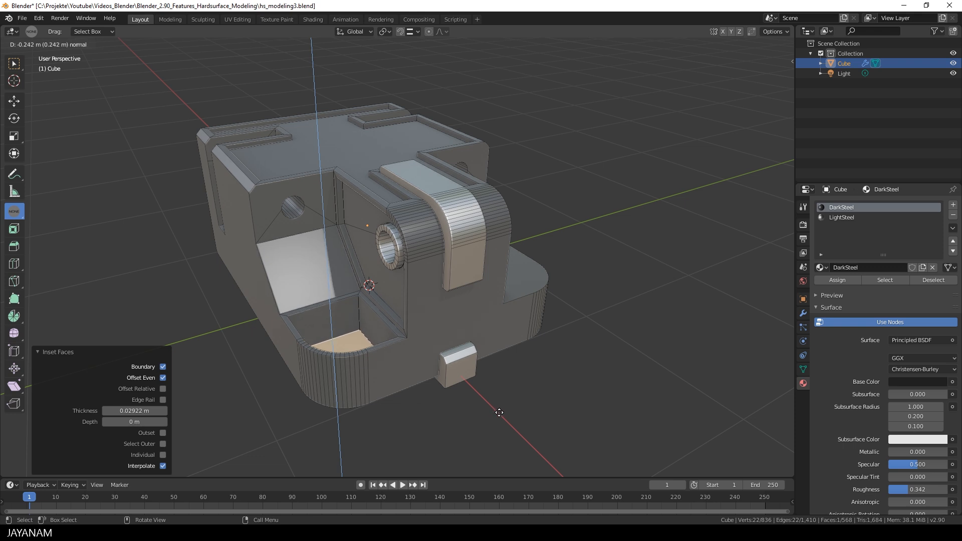
left_click(499, 410)
key("Tab")
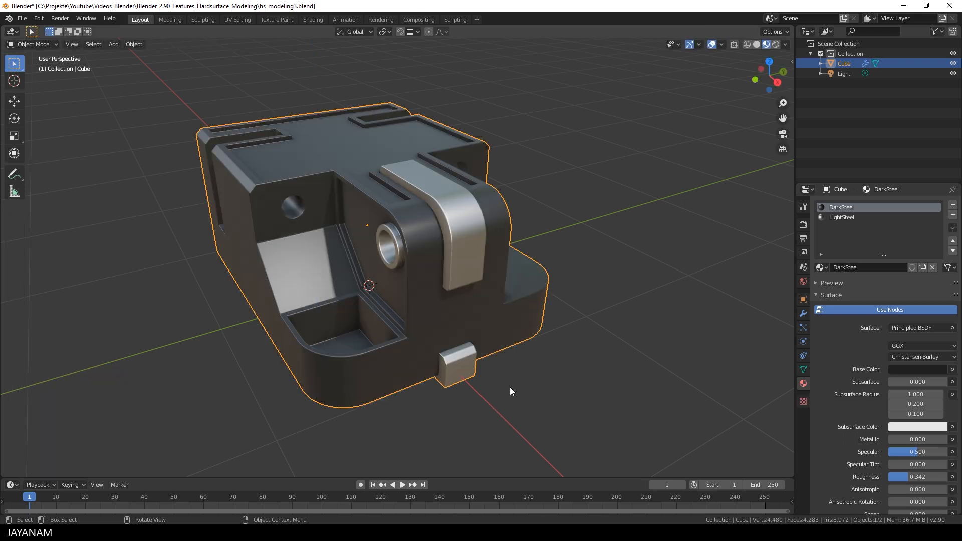
- Return to Object Mode and view the Bevel modifier: 0.006 m offset, 3 segments, 30° limit
key("Tab")
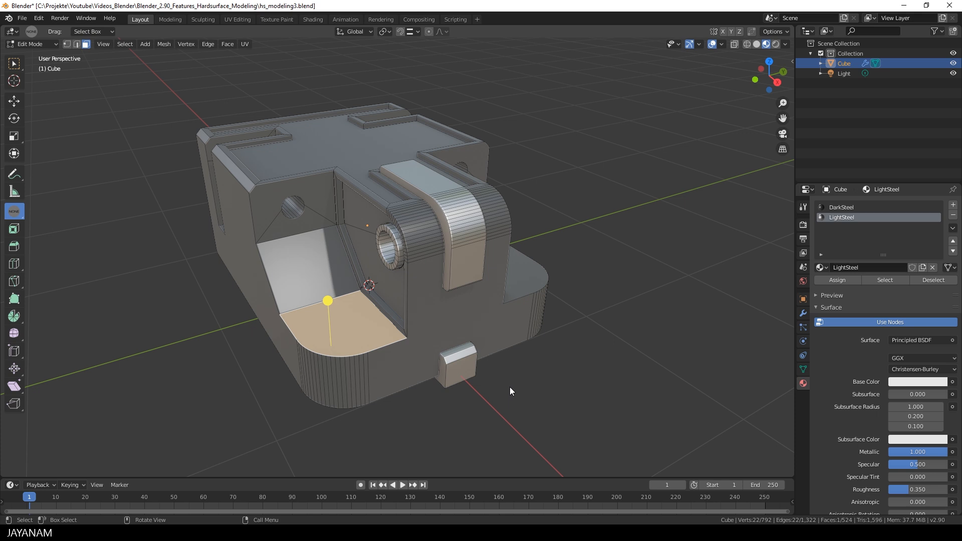
key("Tab")
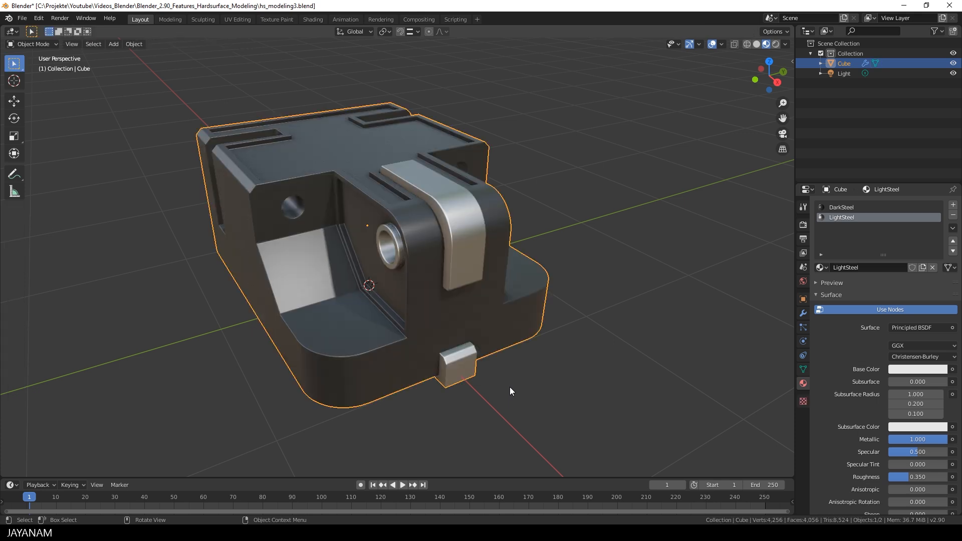
left_click(801, 312)
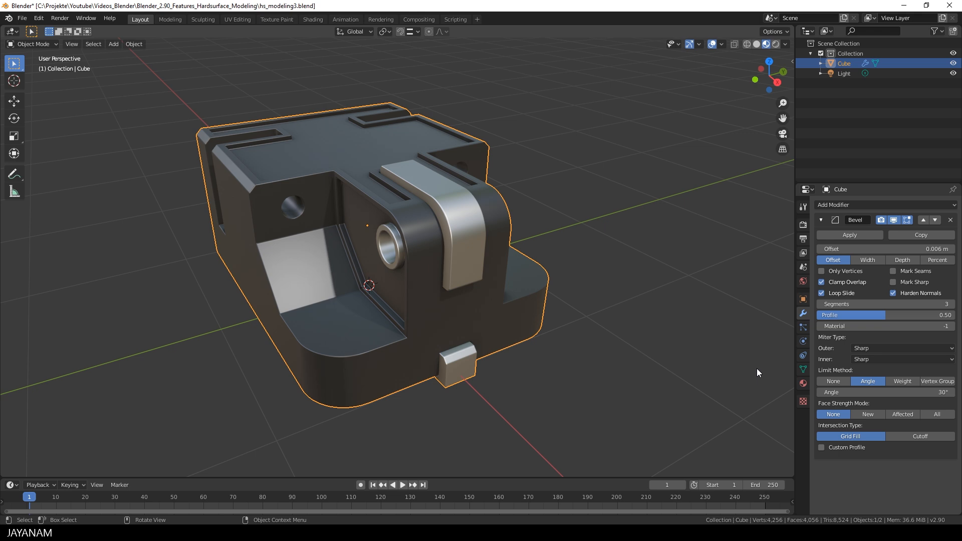
- Add a Triangulate modifier with Shortest Diagonal and Beauty methods after the Cube's Bevel
left_click(848, 204)
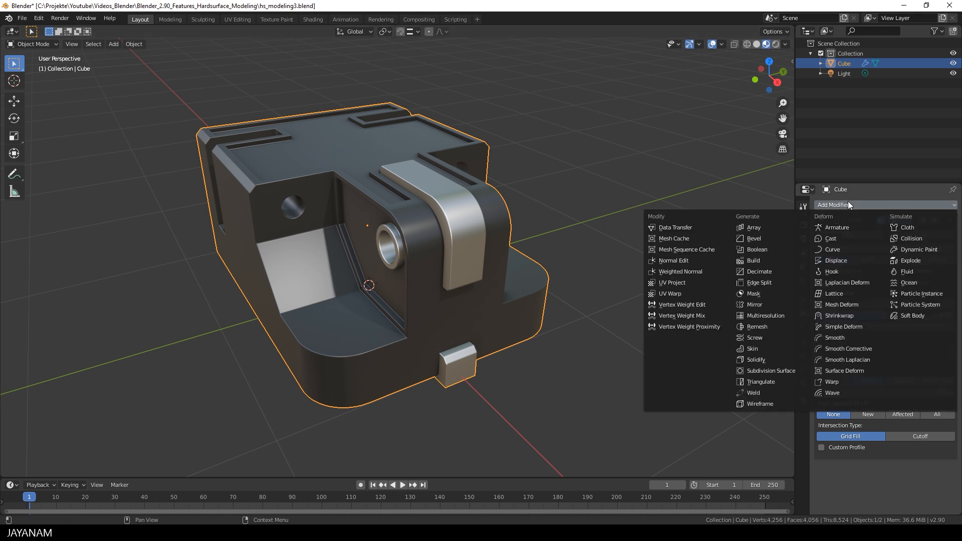
left_click(760, 381)
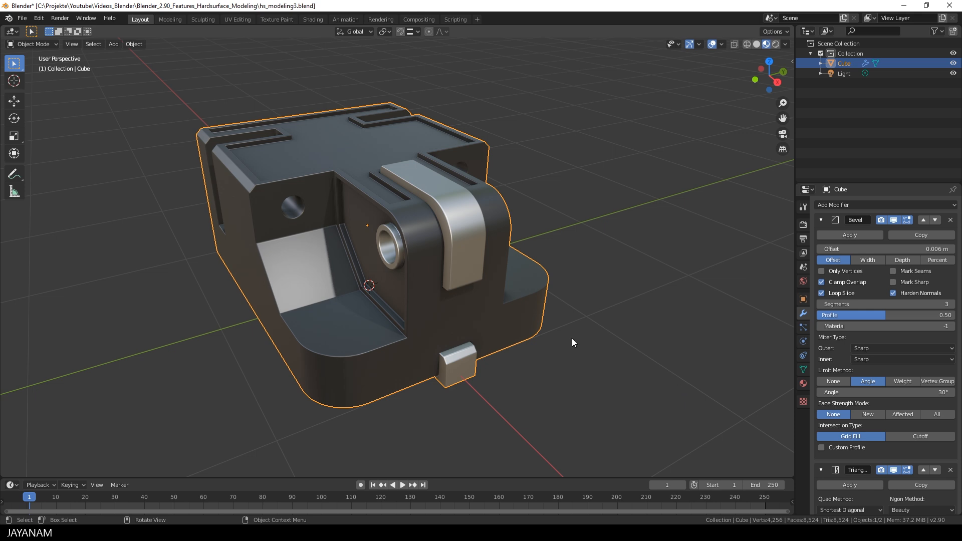
- Smart UV Project the entire Cube mesh with a 0.03 island margin, then exit Edit Mode
key("Tab")
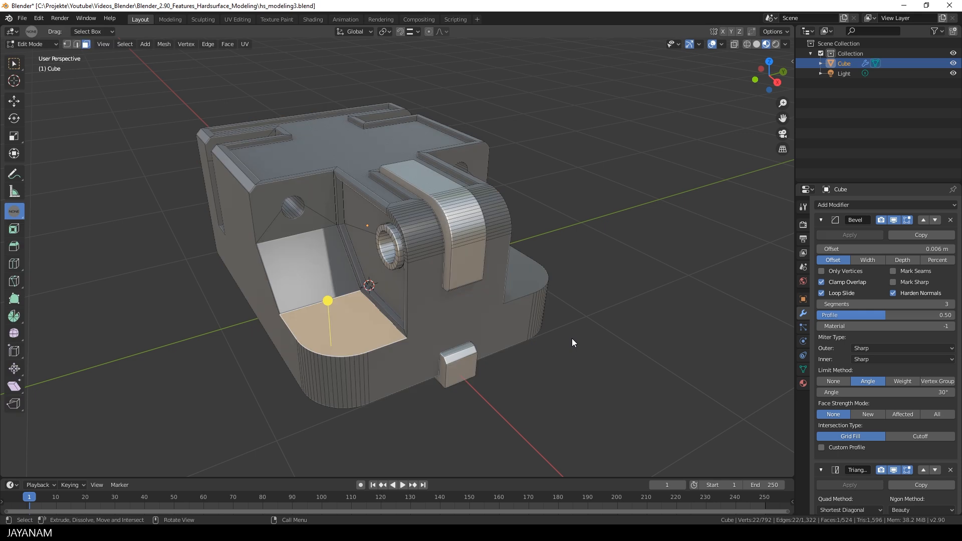
key("a")
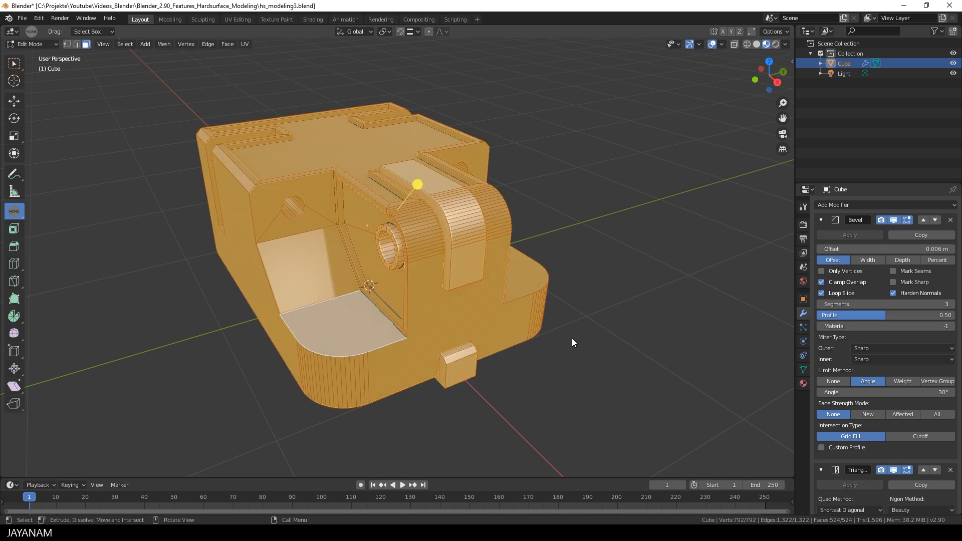
key("u")
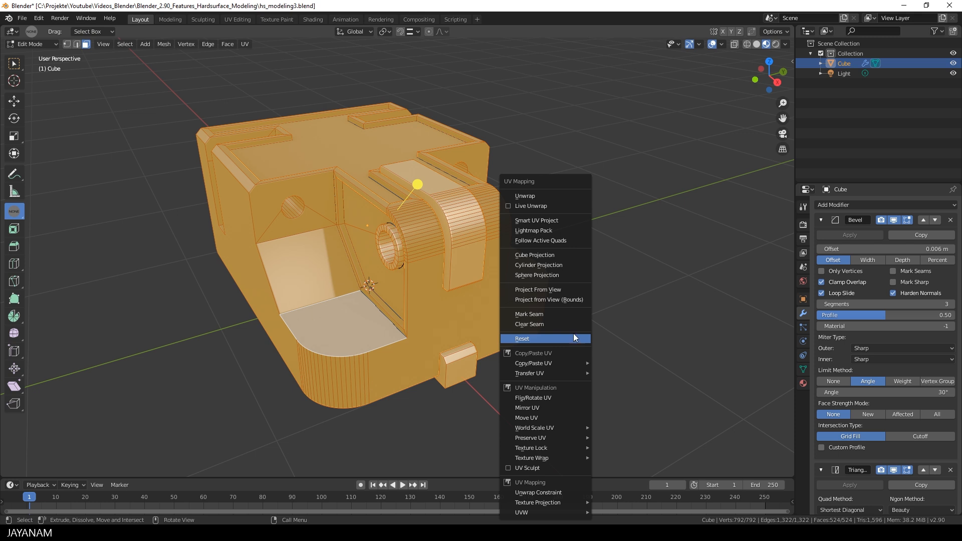
left_click(550, 220)
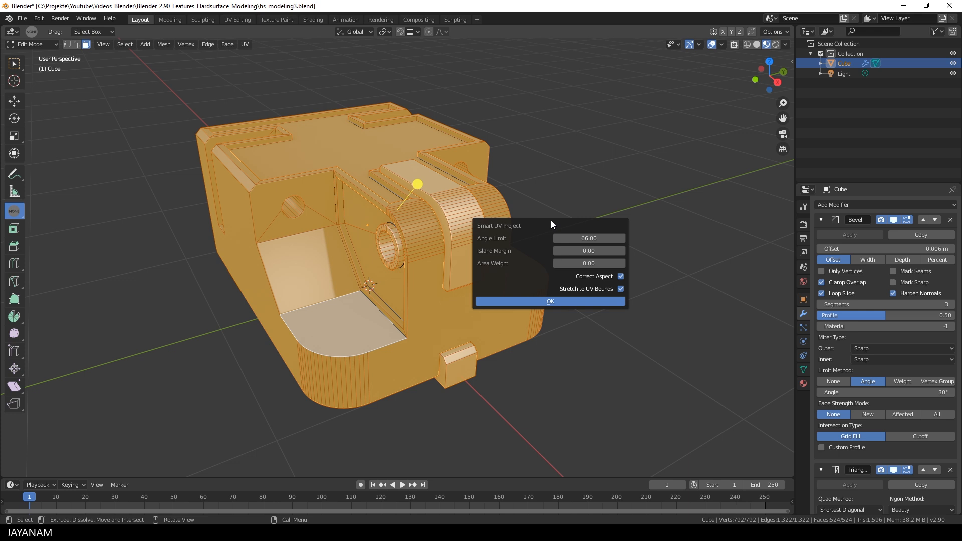
left_click(622, 251)
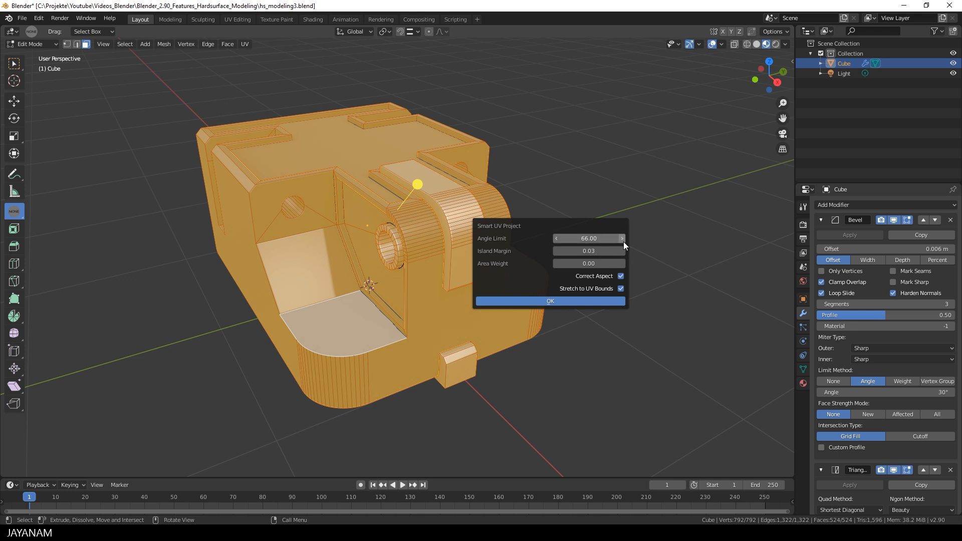
left_click(582, 301)
key("Tab")
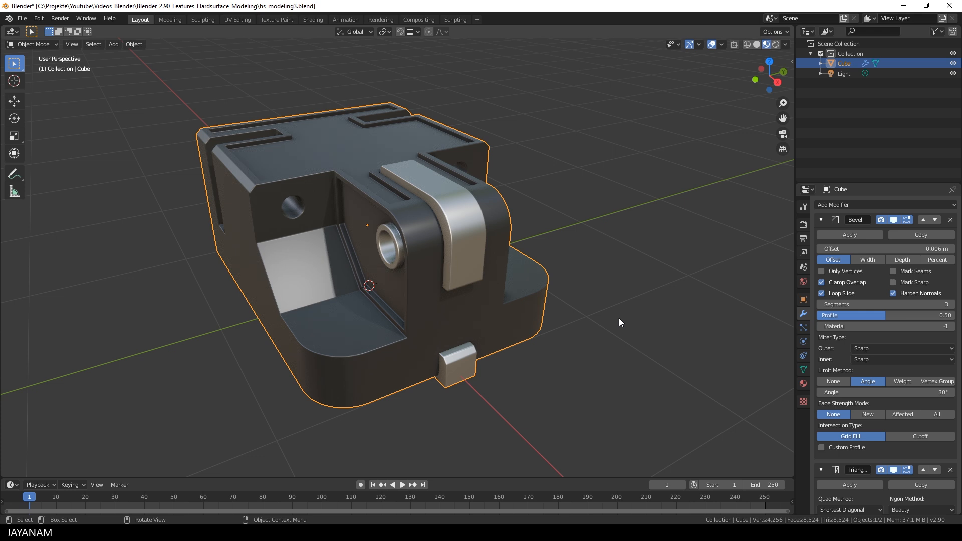
- Start an FBX export limited to selected mesh objects with transforms applied
left_click(22, 19)
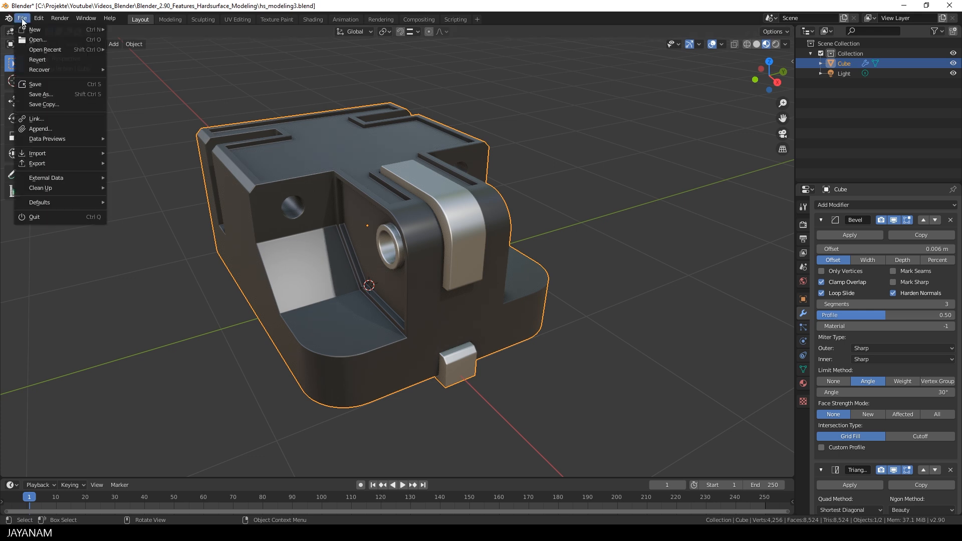
mouse_move(47, 164)
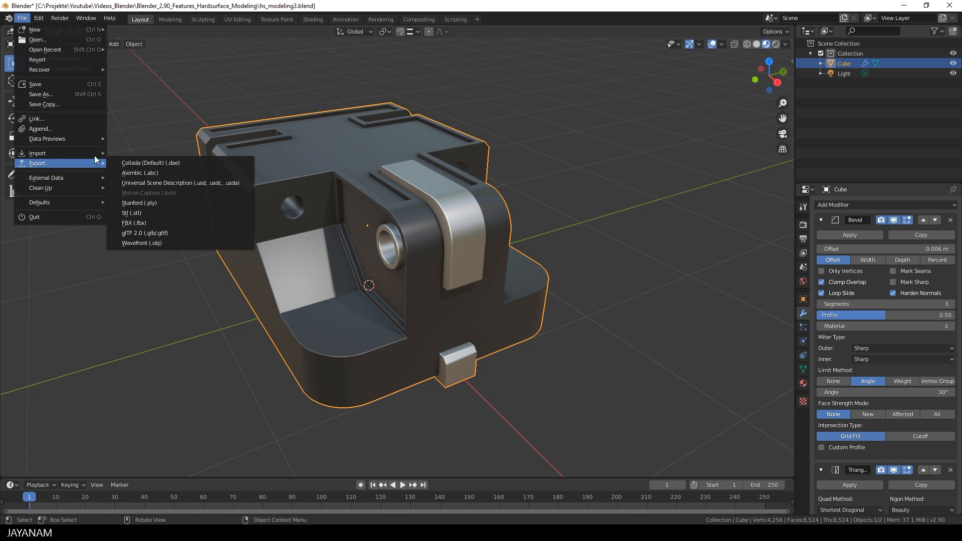
left_click(143, 223)
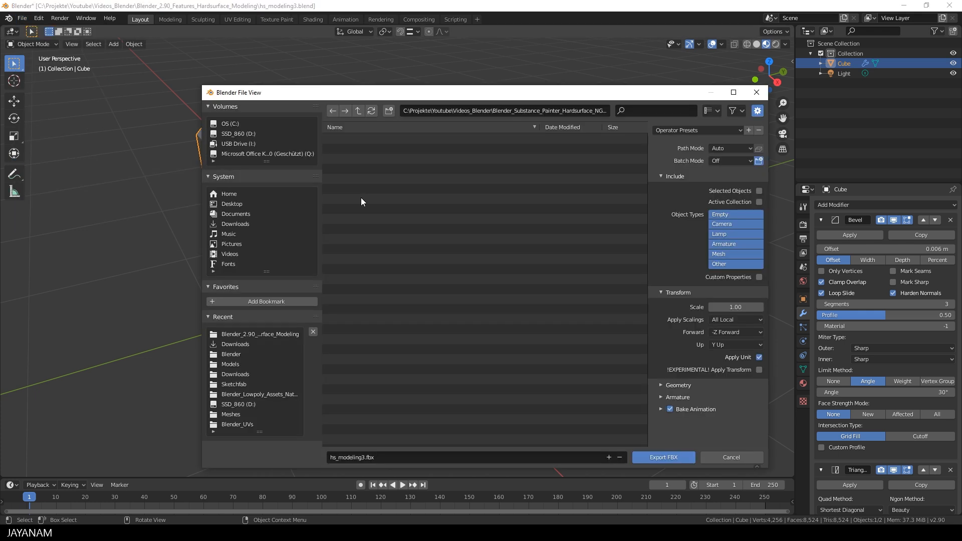
left_click(759, 191)
left_click(723, 254)
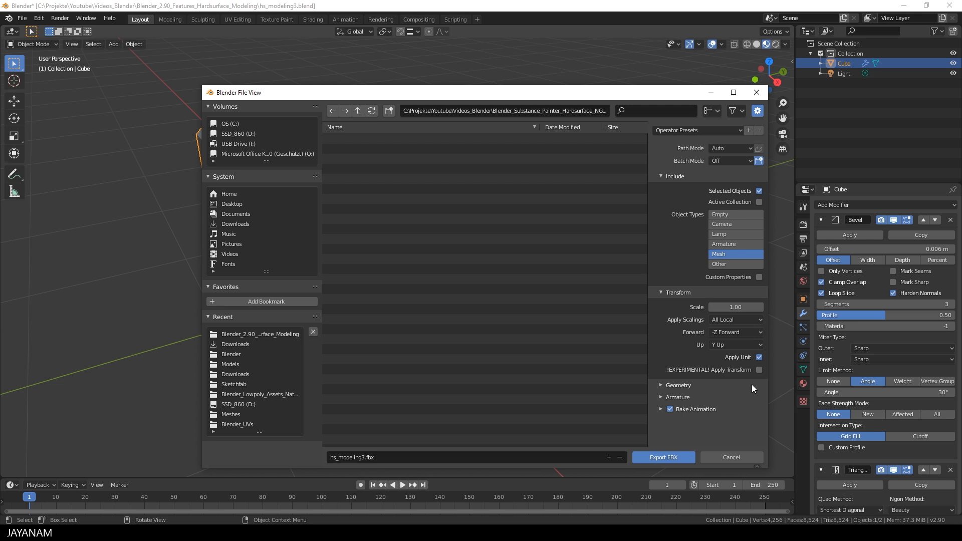
left_click(759, 370)
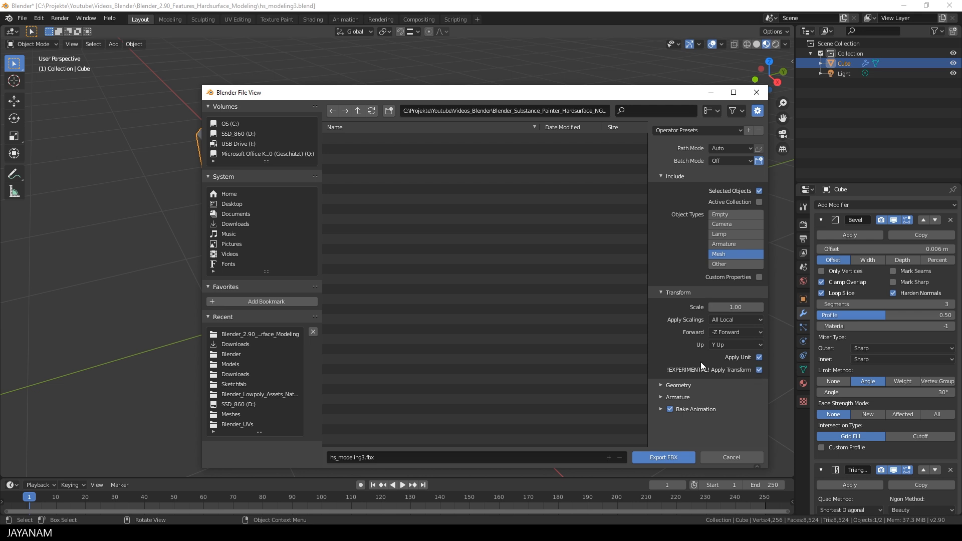
- Turn off Bake Animation and export the Cube as hs_modeling3.fbx
left_click(661, 386)
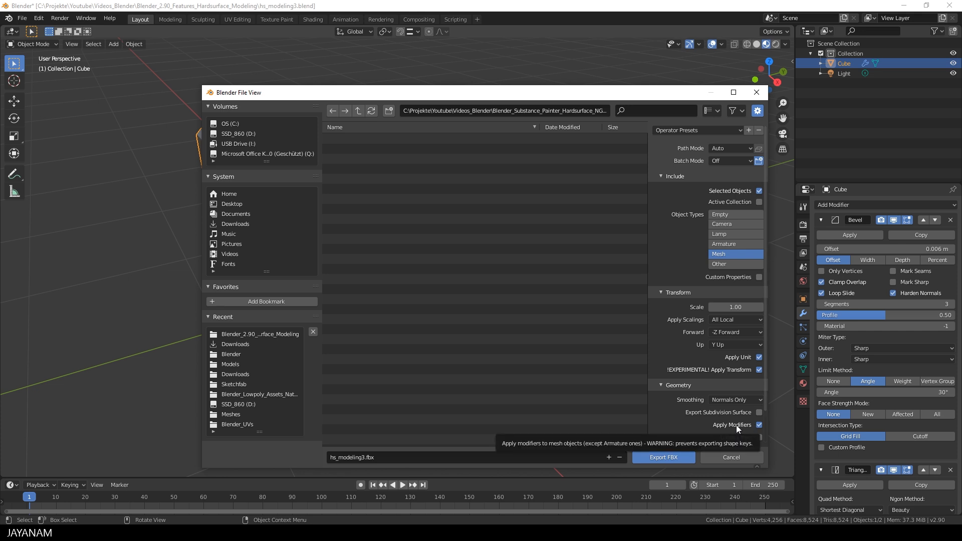
left_click(663, 385)
left_click(670, 409)
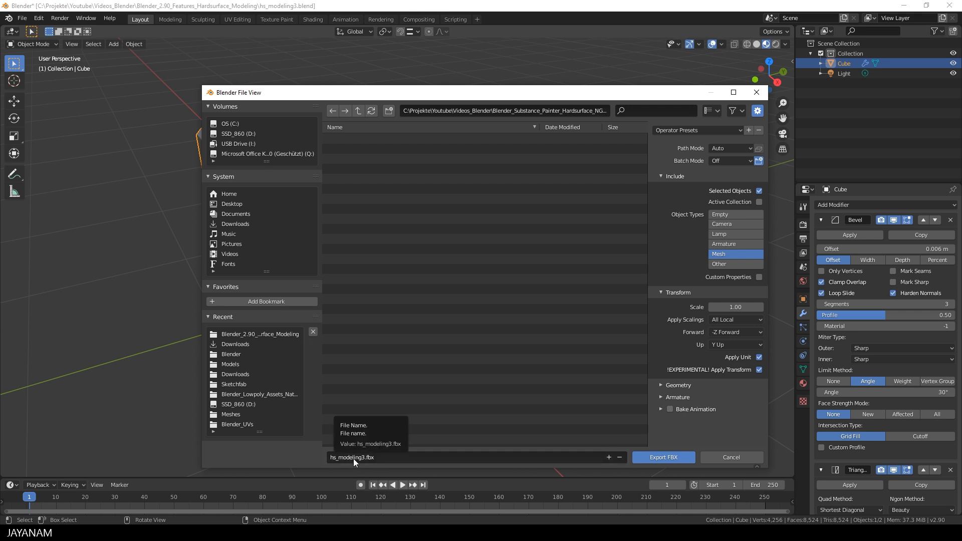
left_click(664, 457)
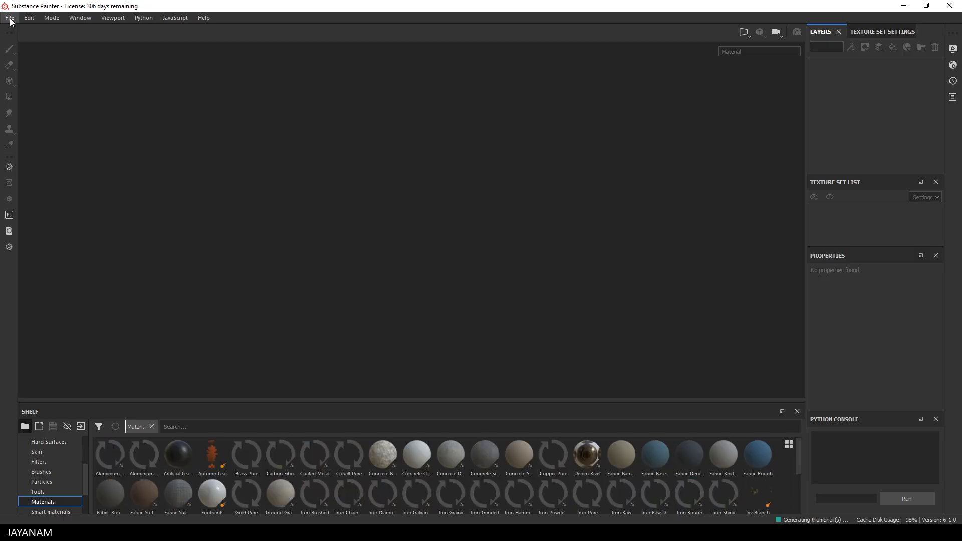
- Show smart materials on the shelf and start a new project loading hs_modeling3.fbx
left_click(52, 513)
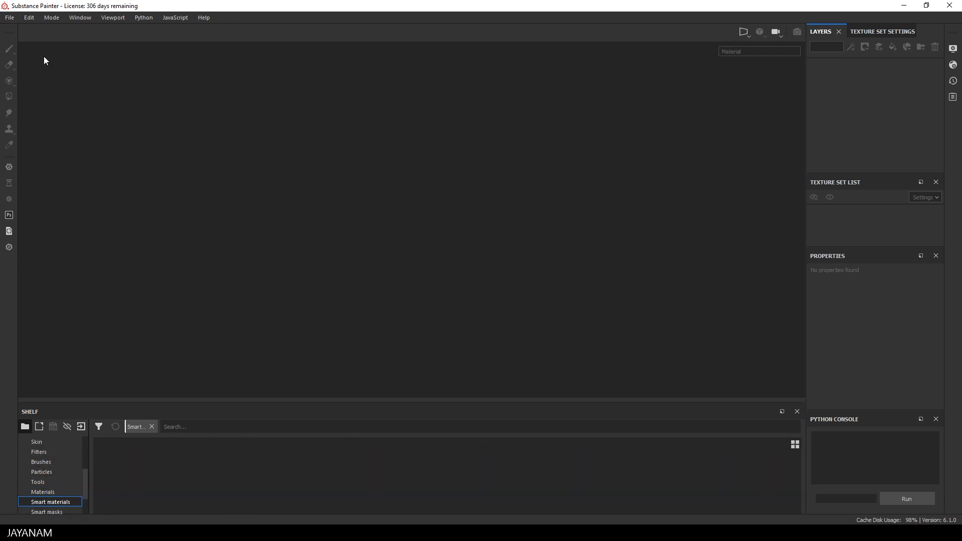
left_click(10, 17)
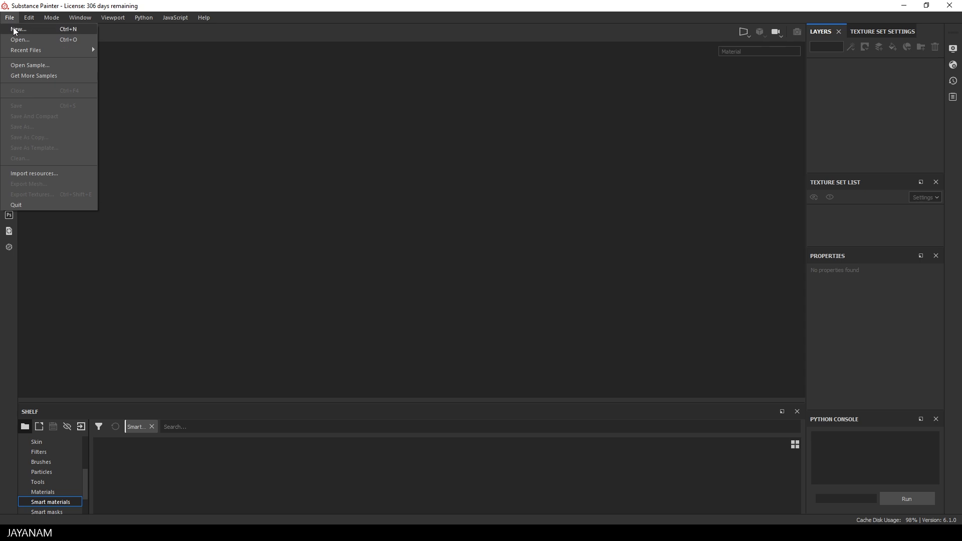
left_click(18, 29)
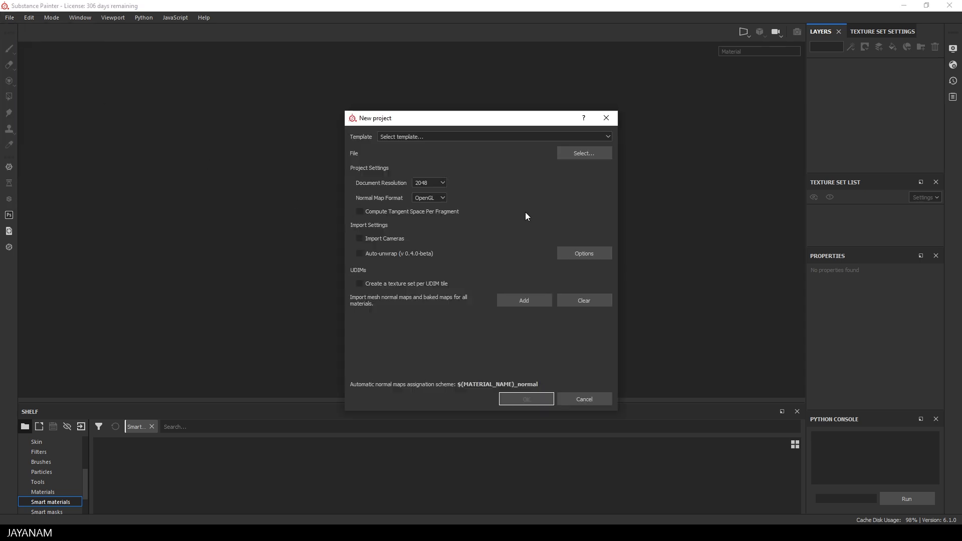
left_click(592, 157)
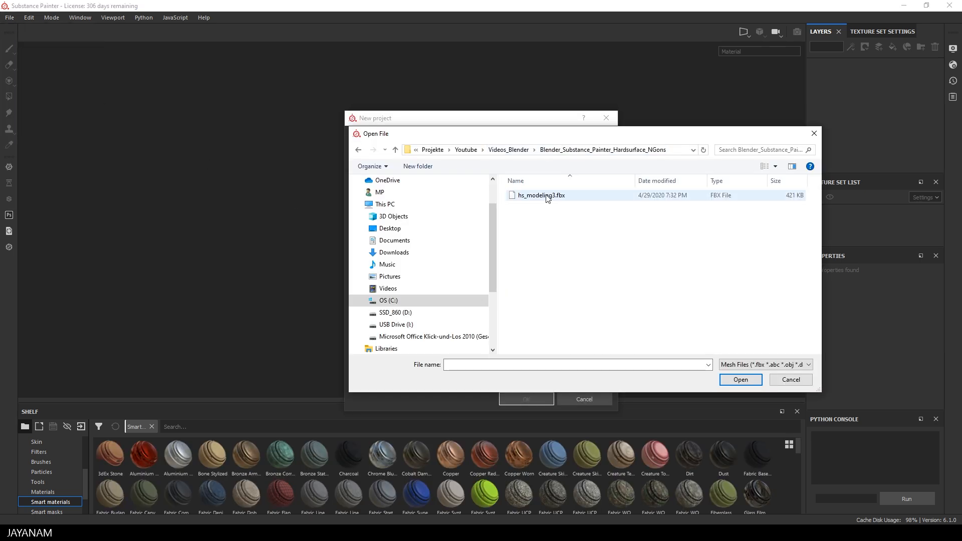
left_click(547, 196)
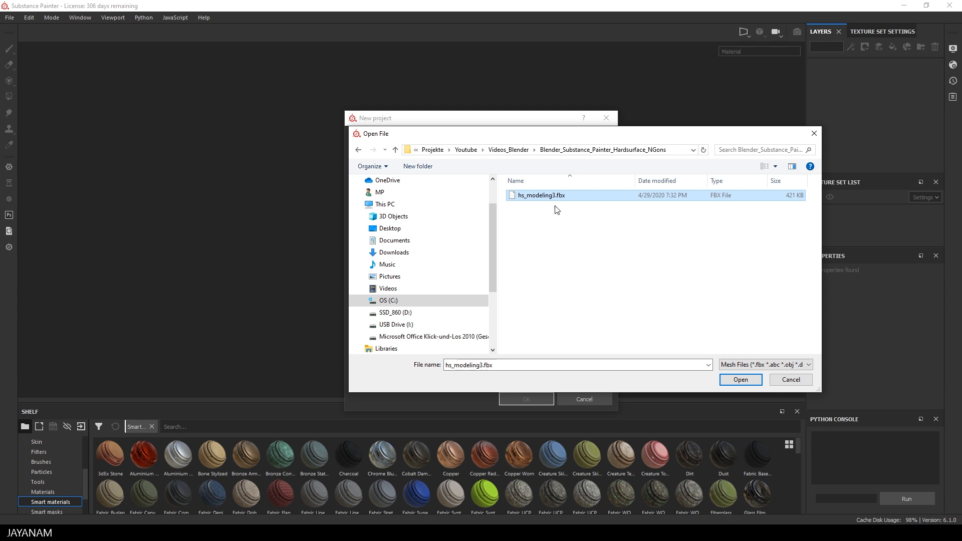
left_click(739, 381)
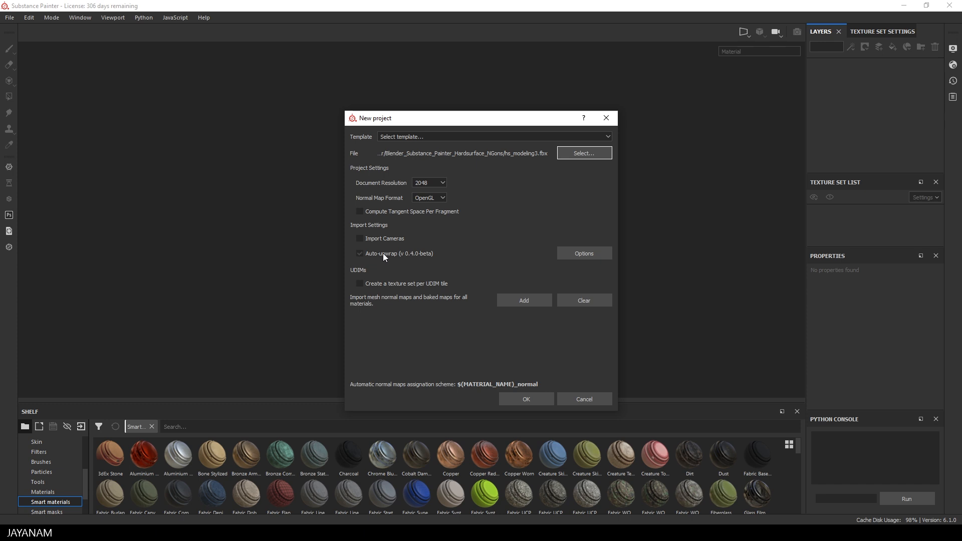
- Review the auto-unwrap options and create the 2048, OpenGL-normal project
left_click(580, 257)
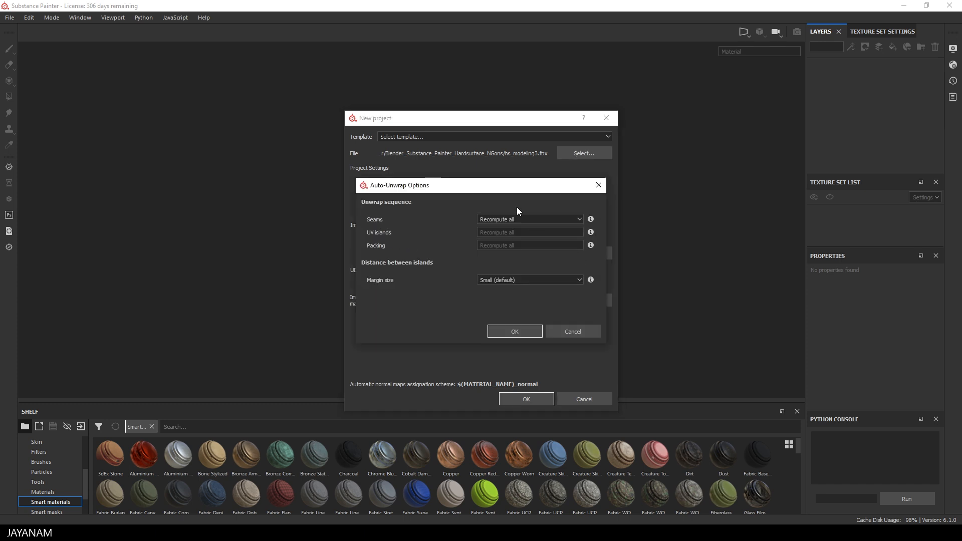
left_click(569, 332)
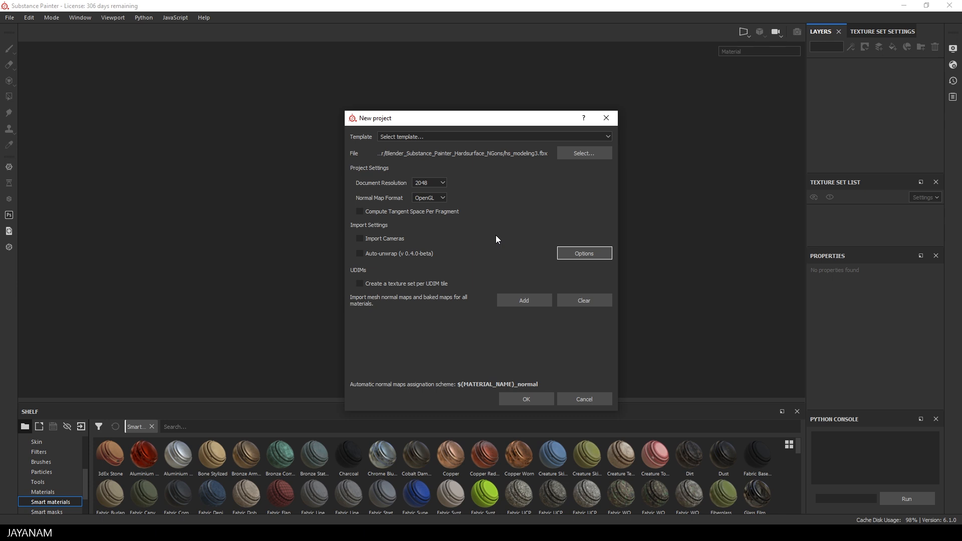
left_click(535, 399)
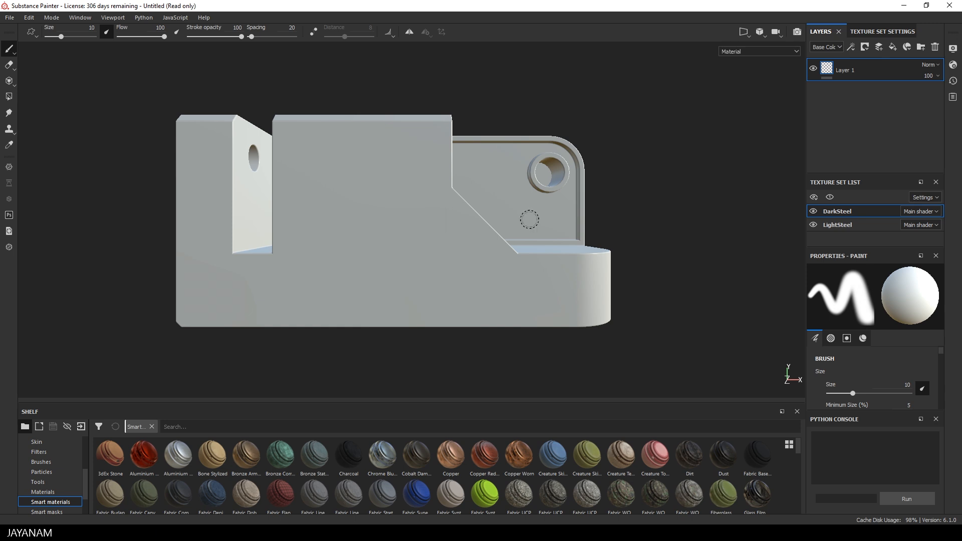
- Orbit the model, switch to Polygon Fill to reveal its wireframe, and view Texture Set Settings
left_click_drag(656, 190, 560, 213, "alt")
scroll(560, 213, "up", 3)
scroll(595, 217, "down", 4)
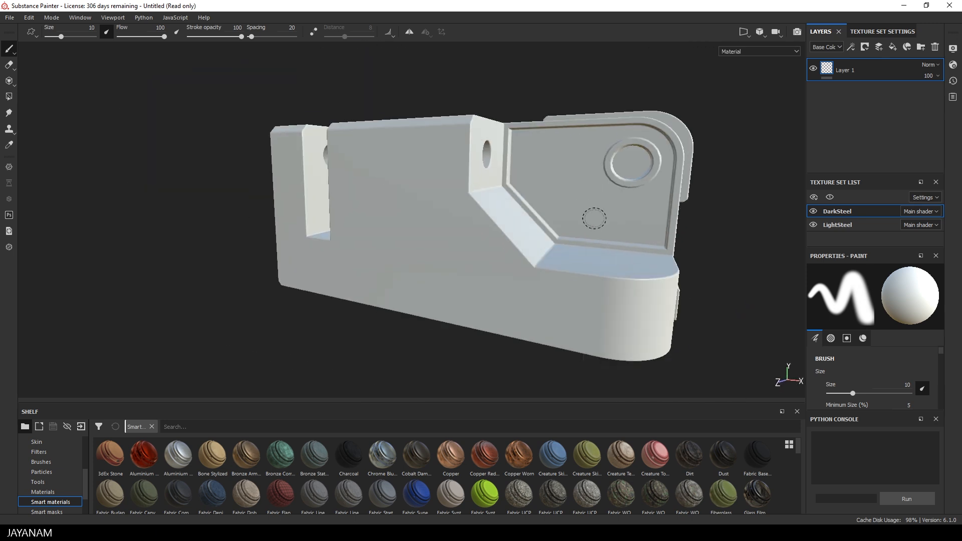
left_click_drag(668, 219, 548, 215, "alt")
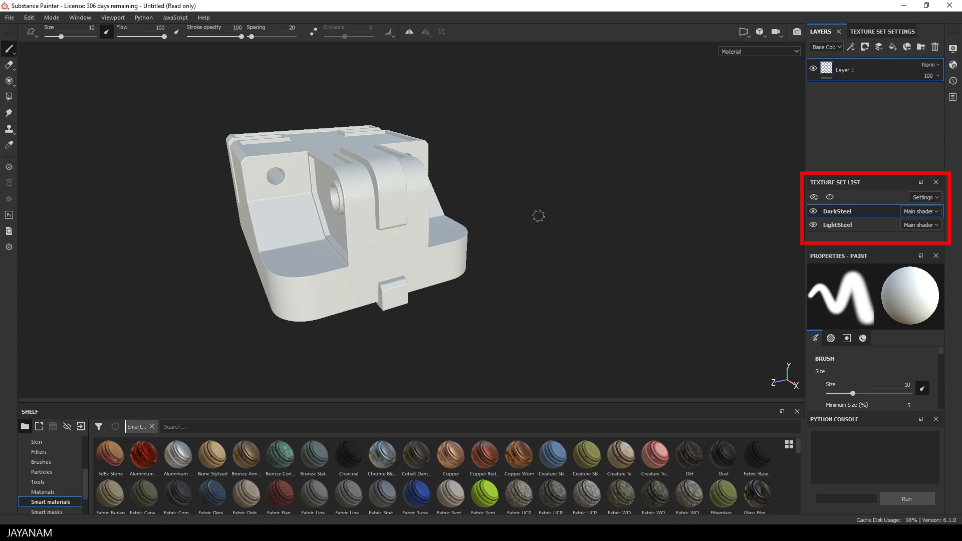
left_click(9, 97)
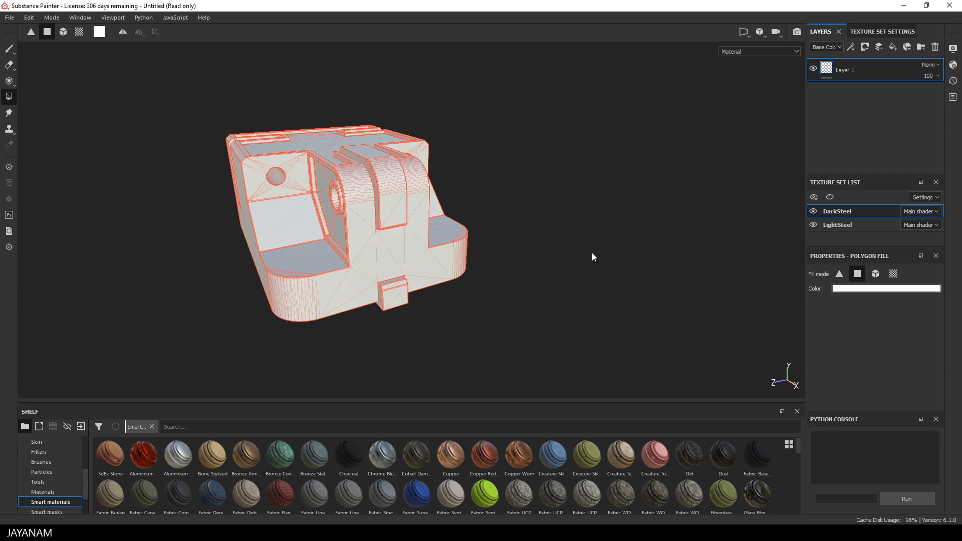
left_click(874, 31)
- Bake all 12 mesh maps for DarkSteel and LightSteel at 2048 without the ID map
scroll(885, 95, "down", 6)
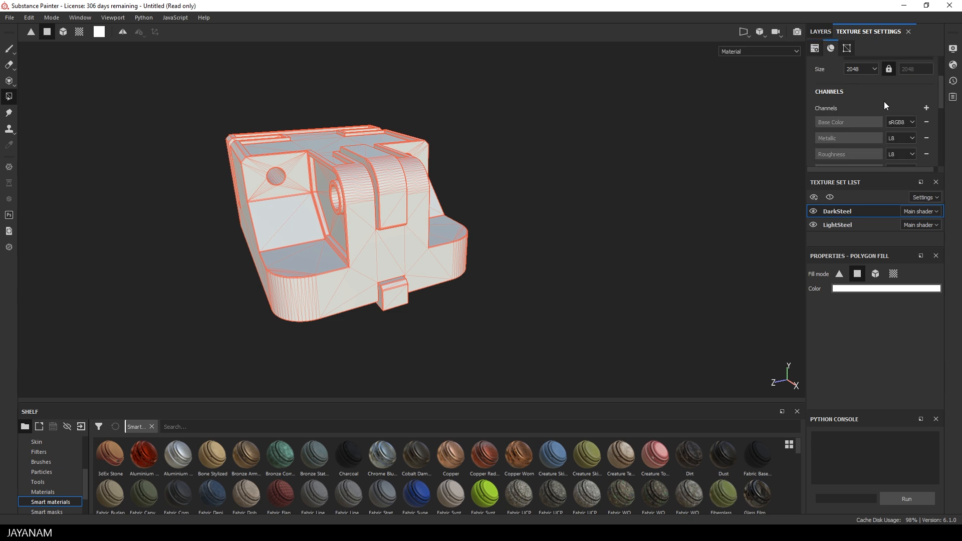
scroll(884, 103, "down", 1)
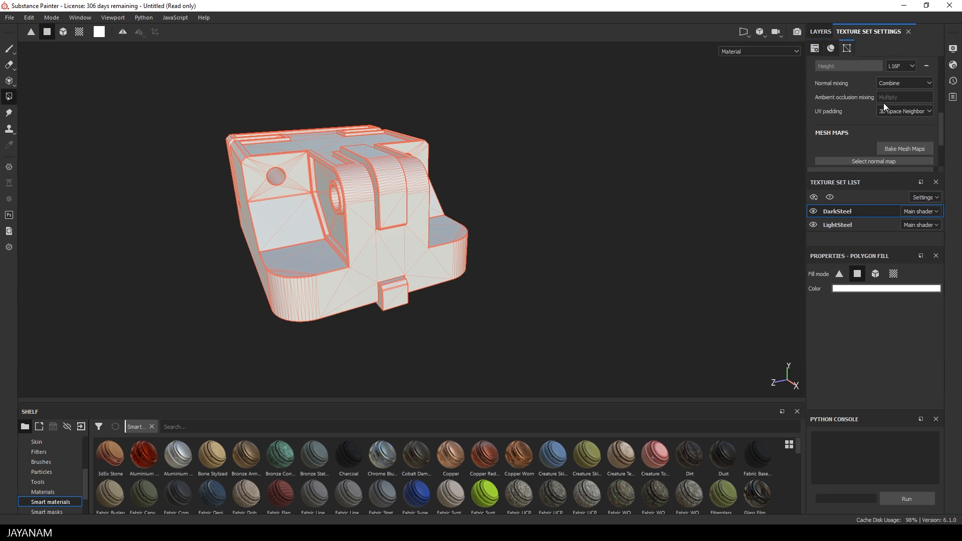
left_click(895, 148)
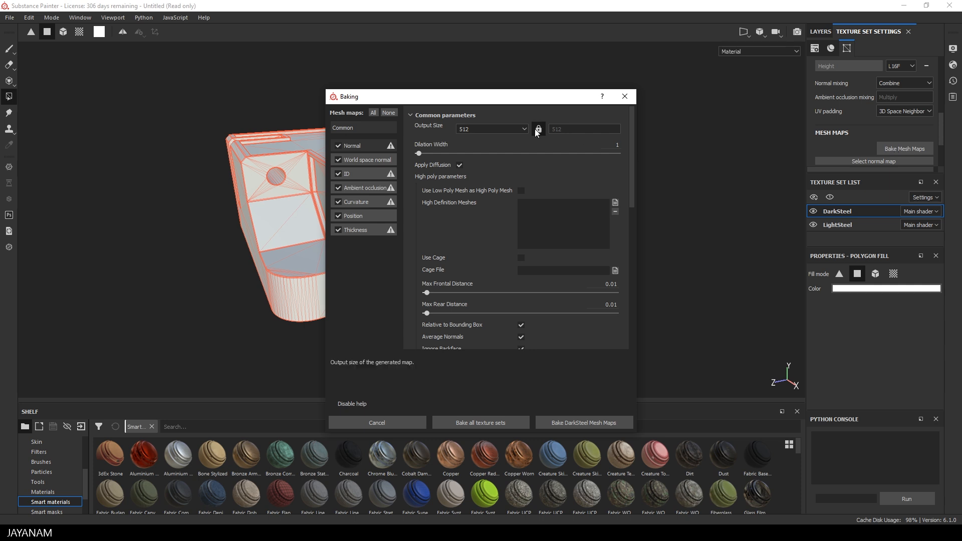
left_click(522, 128)
left_click(479, 176)
left_click(338, 174)
left_click(484, 424)
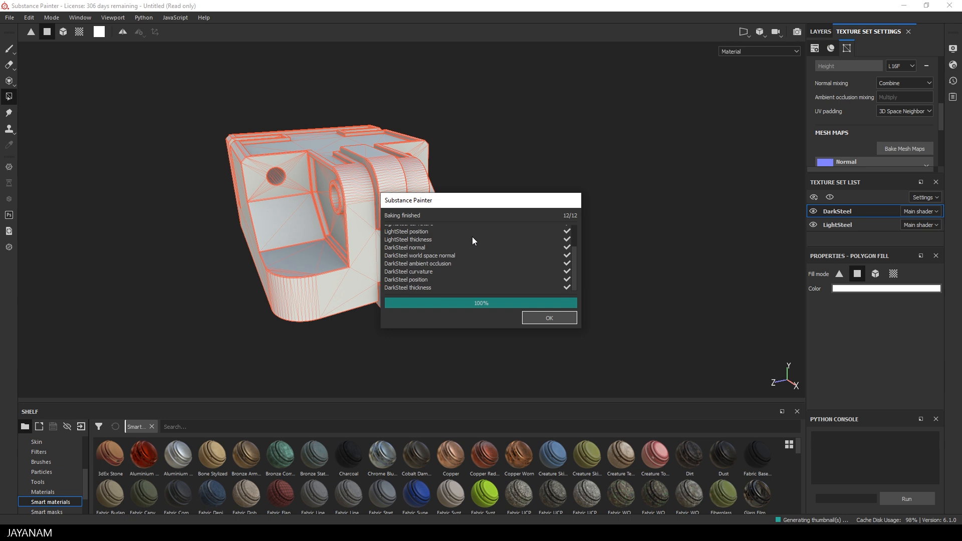
left_click(548, 319)
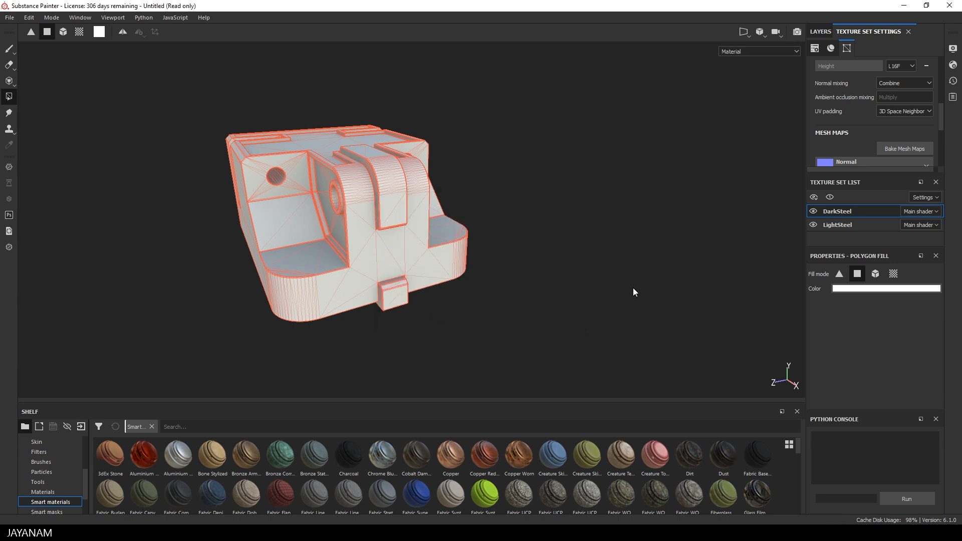
left_click(8, 48)
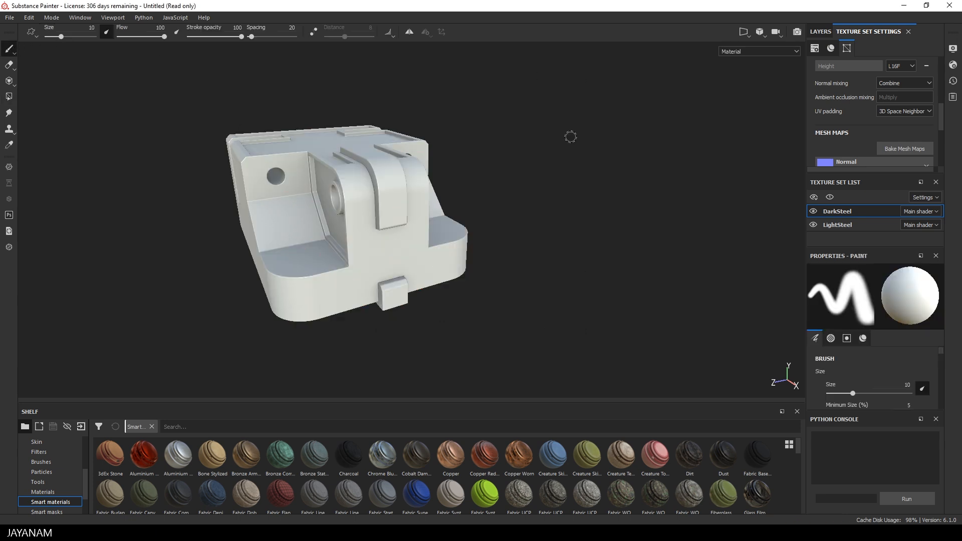
- Apply the Steel Painted Clearcoat smart material to the DarkSteel texture set
left_click(821, 32)
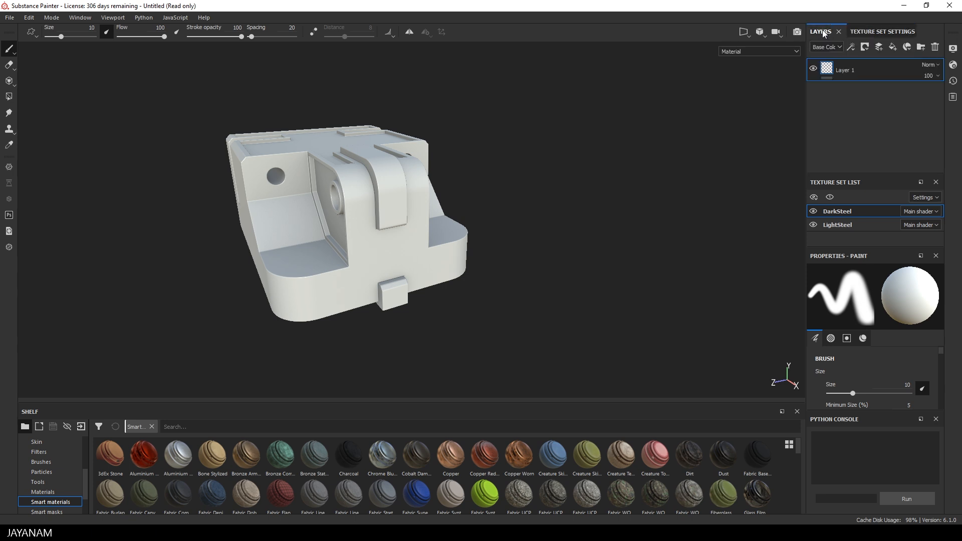
scroll(797, 481, "down", 1)
left_click_drag(797, 478, 800, 499)
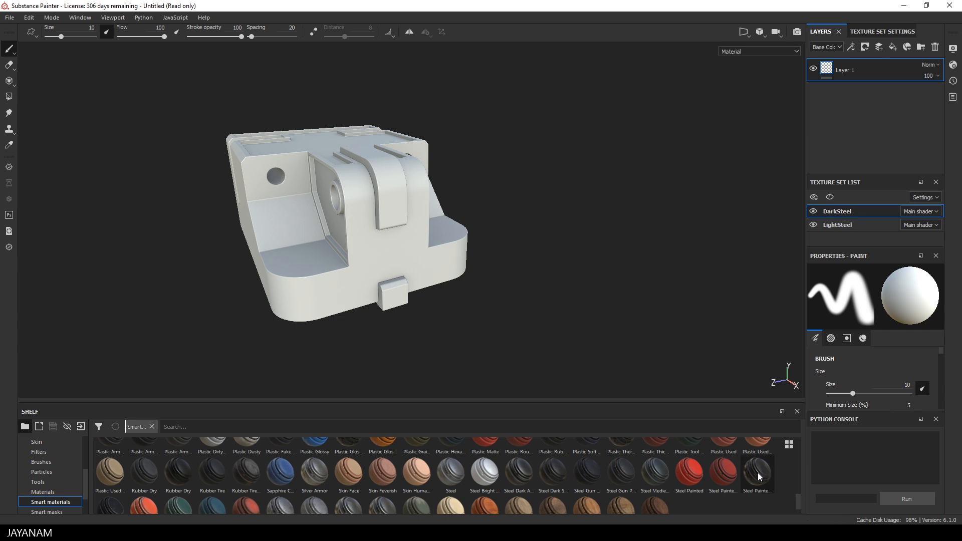
left_click_drag(762, 477, 372, 239)
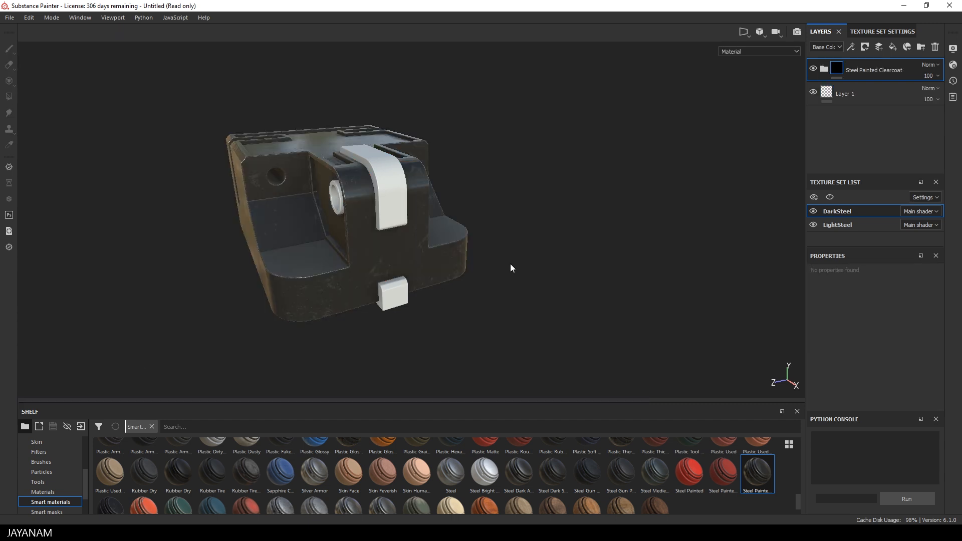
- Apply Steel Scratched to the LightSteel parts, checking it under rotated lighting from several angles
left_click_drag(552, 242, 356, 247, "alt")
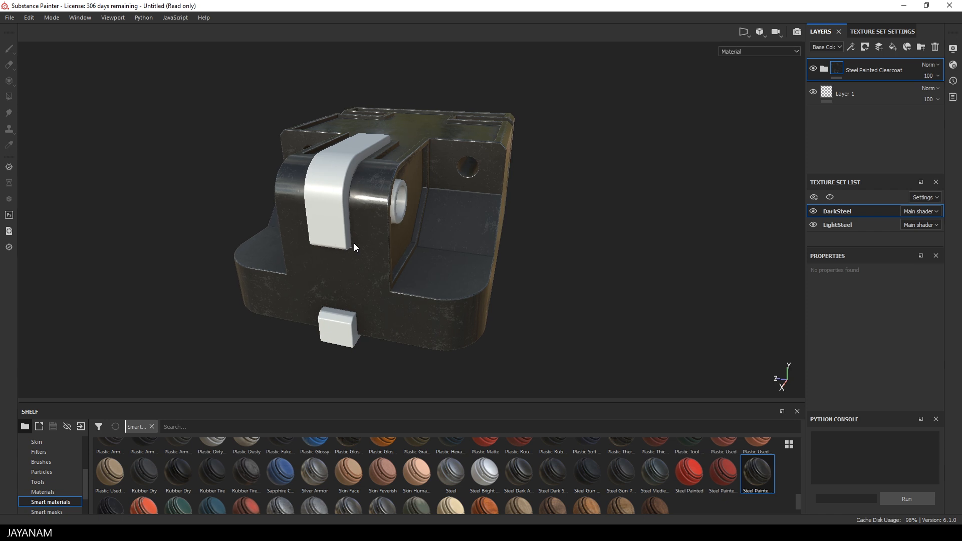
mouse_move(415, 232)
right_mouse_down("shift")
mouse_move(442, 221)
mouse_move(414, 232)
right_mouse_up("shift")
left_click_drag(324, 249, 590, 236, "alt")
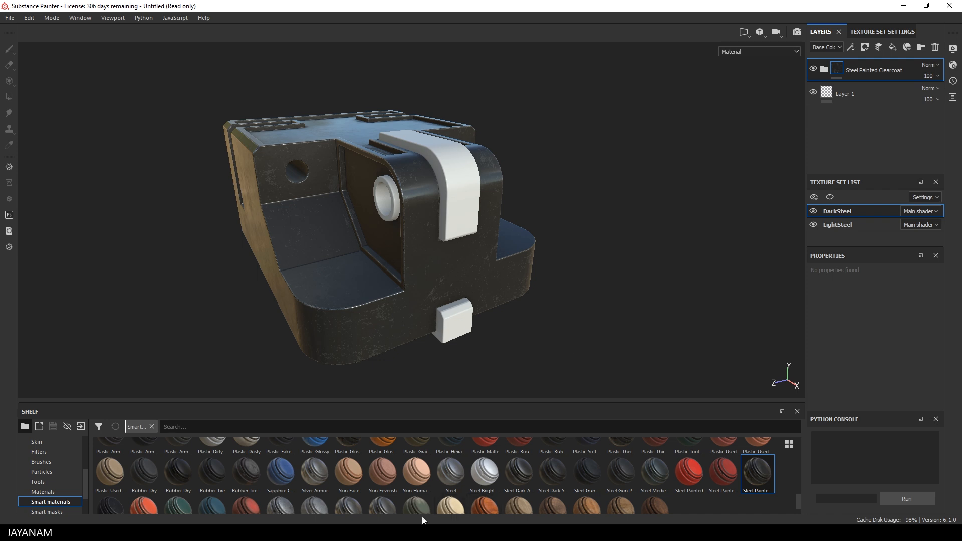
scroll(416, 494, "down", 1)
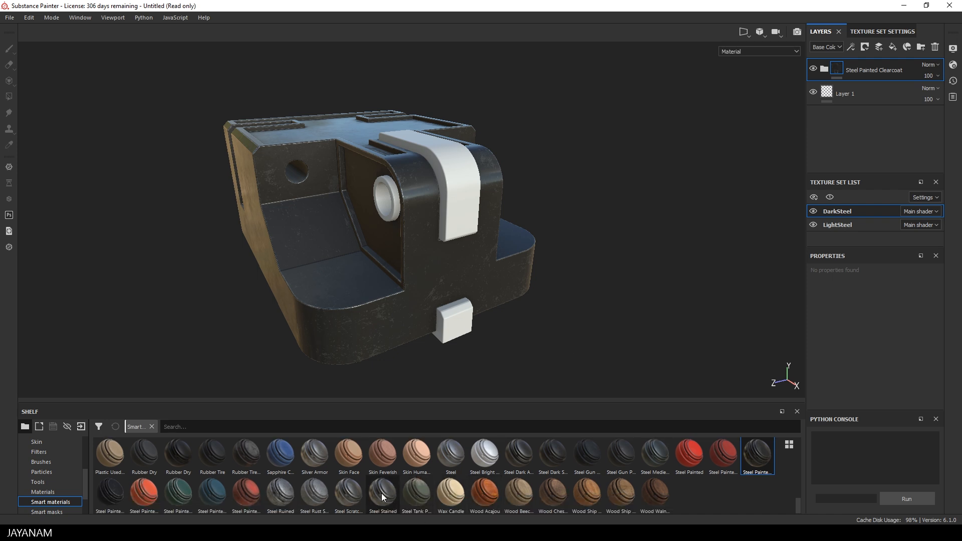
left_click_drag(348, 496, 459, 191)
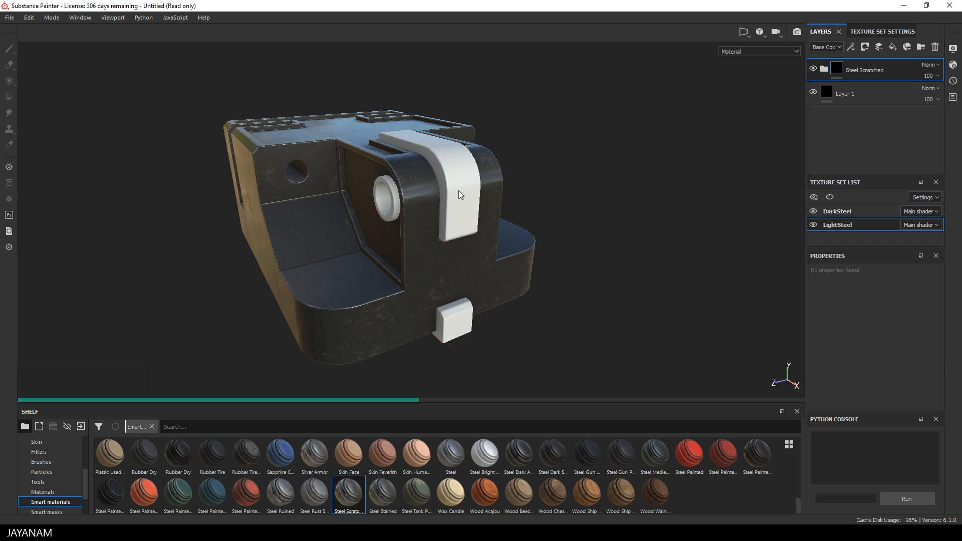
left_click_drag(656, 248, 597, 220, "alt")
right_click_drag(598, 219, 607, 215, "shift")
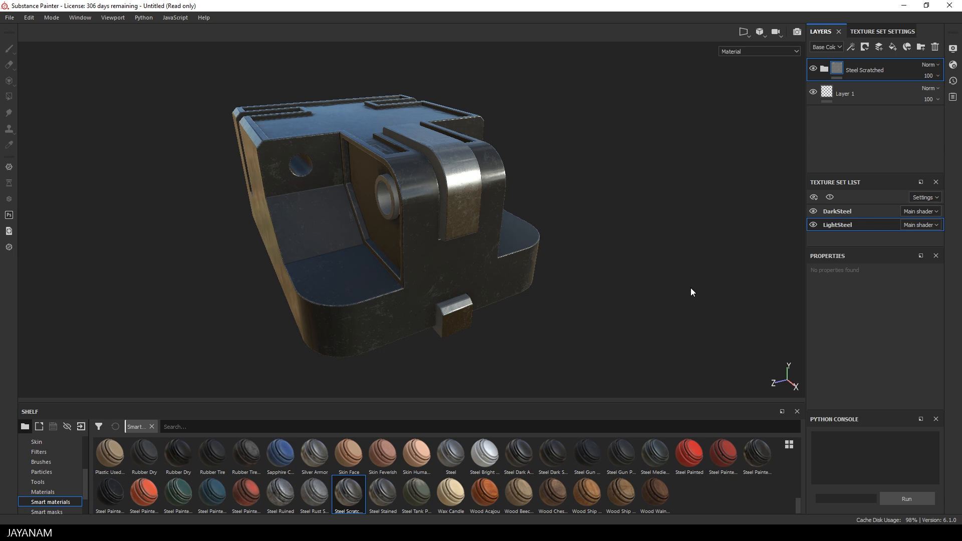
scroll(691, 288, "down", 3)
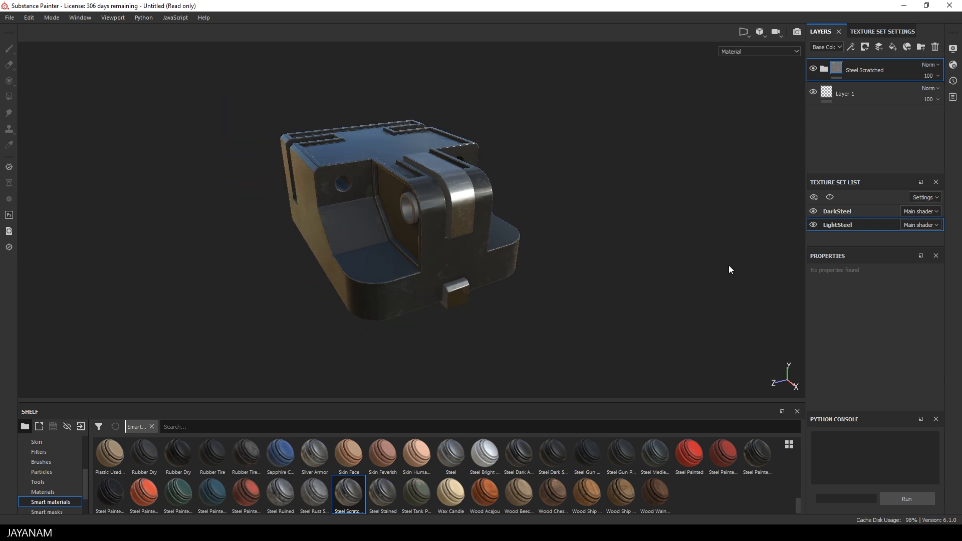
- Show the environment background, enable lightened shadows, rotate the environment and raise exposure to 0.42
left_click(953, 49)
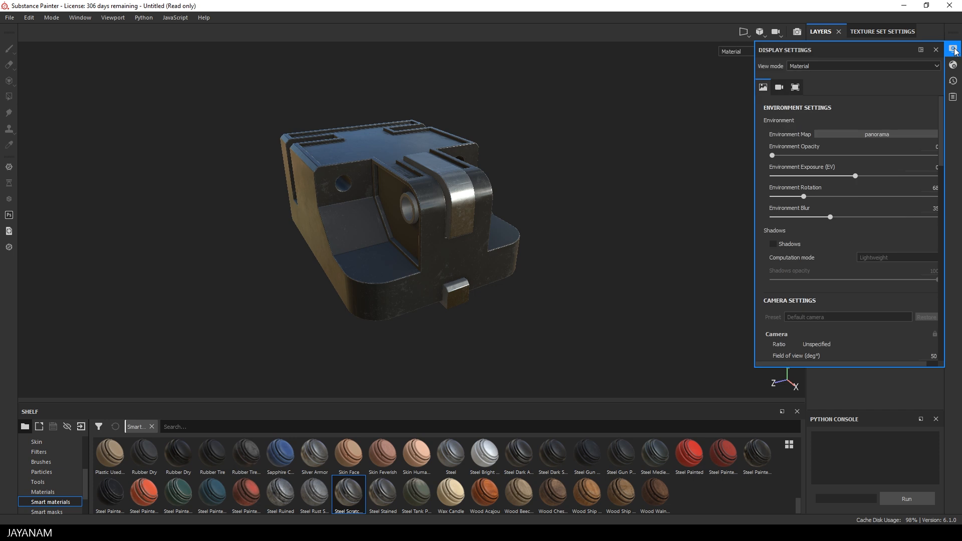
left_click_drag(773, 155, 777, 155)
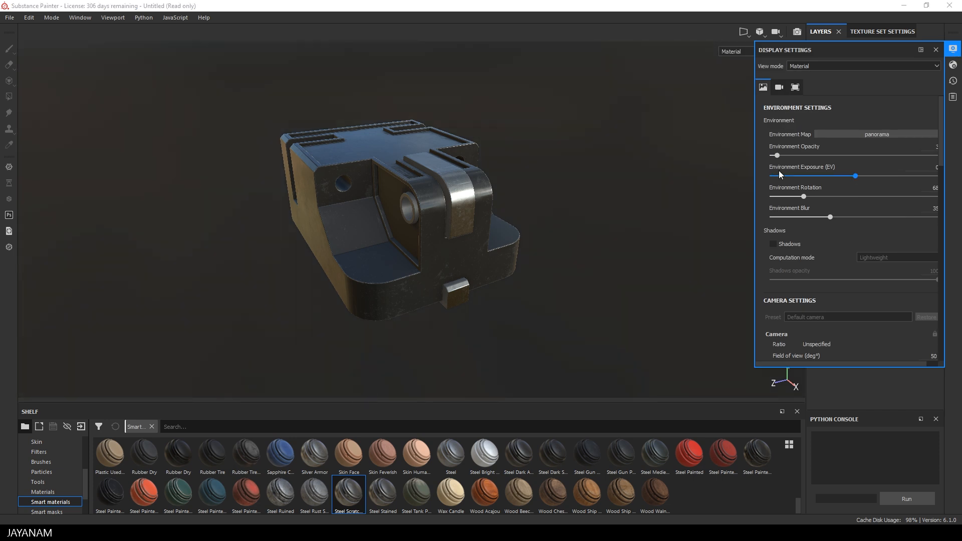
left_click(773, 244)
left_click_drag(936, 280, 903, 281)
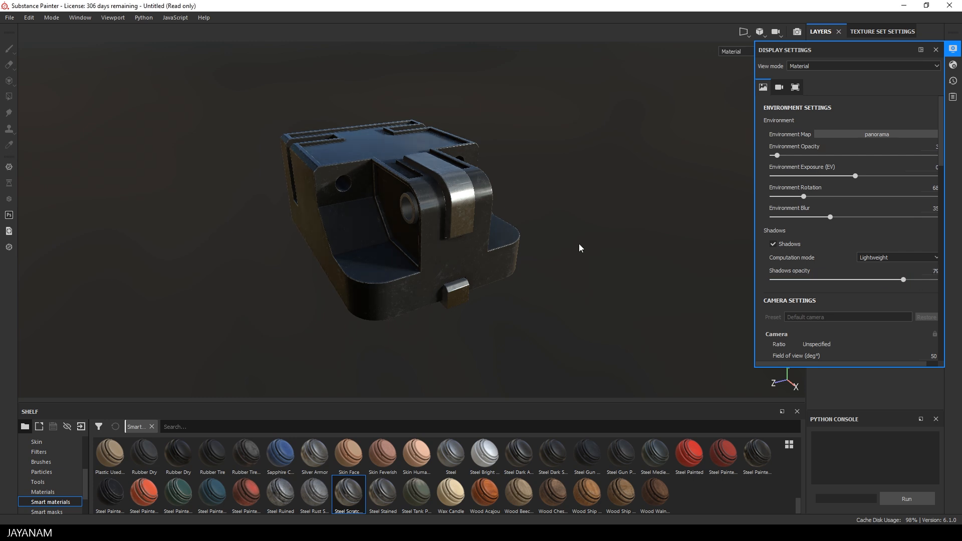
right_click_drag(549, 195, 637, 186, "shift")
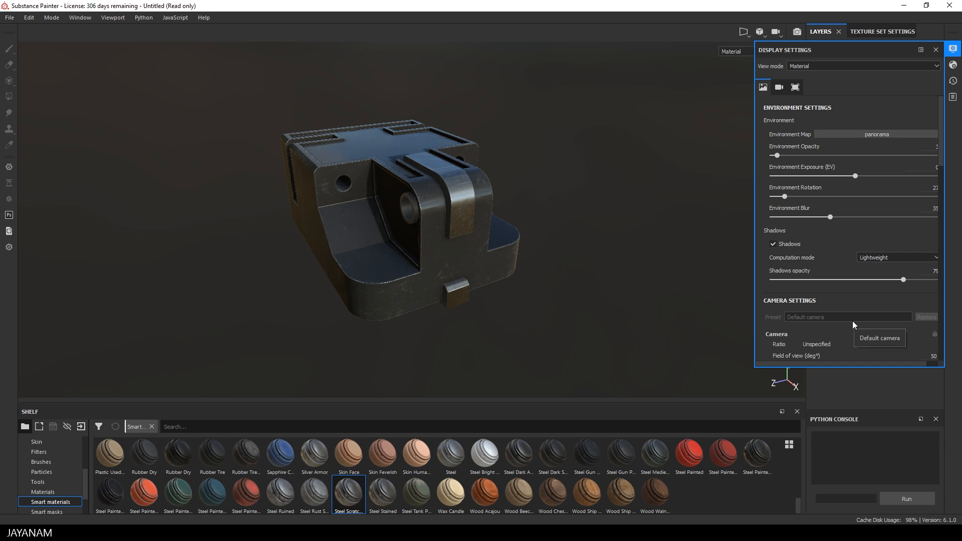
left_click_drag(858, 176, 859, 176)
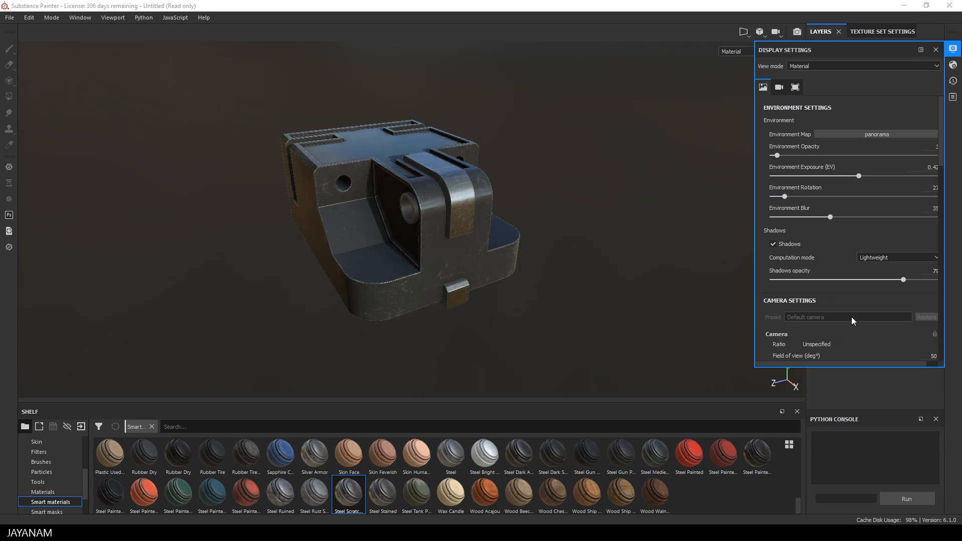
- Enable post effects with a vignette and temporal anti-aliasing, then orbit to inspect the shading
scroll(855, 309, "down", 5)
scroll(855, 312, "down", 4)
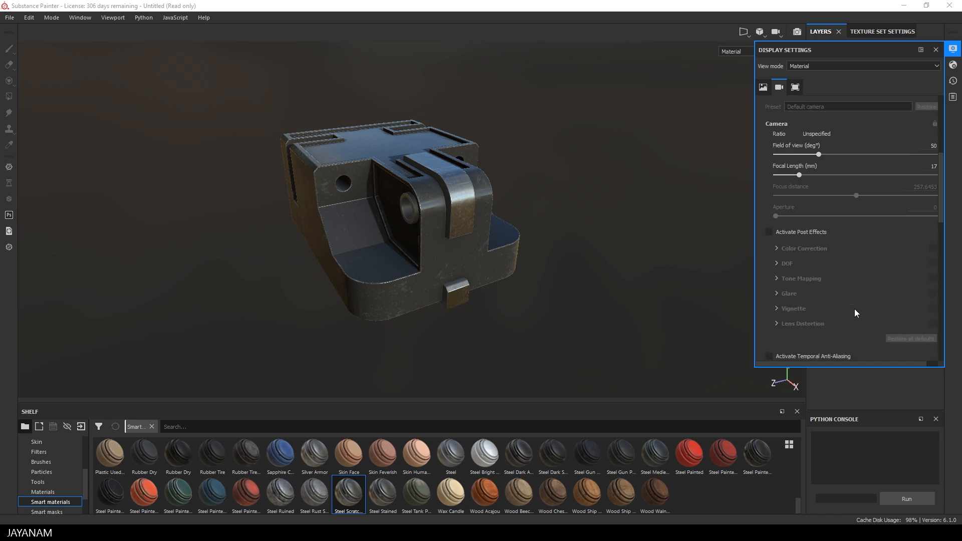
left_click(769, 232)
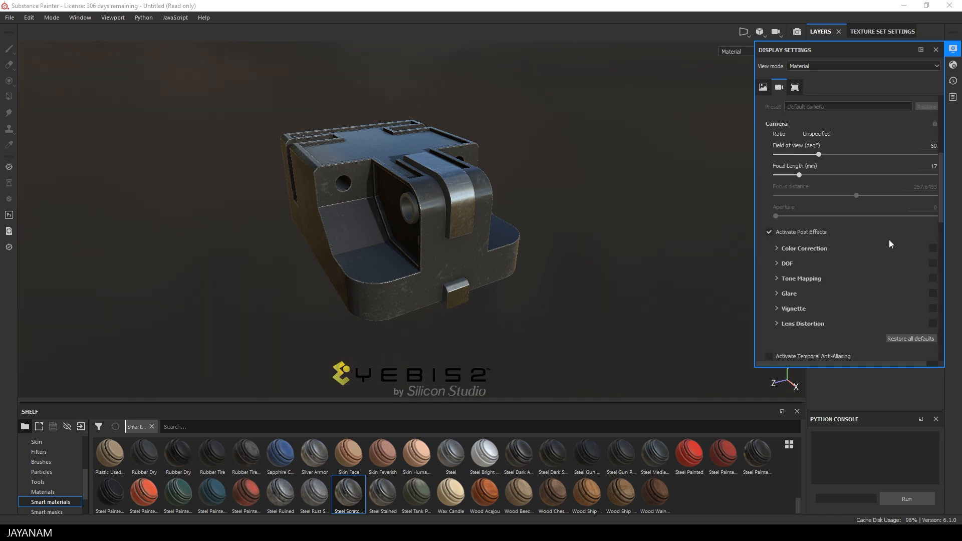
left_click(933, 309)
scroll(822, 338, "down", 3)
left_click(769, 296)
left_click_drag(588, 225, 561, 210, "alt")
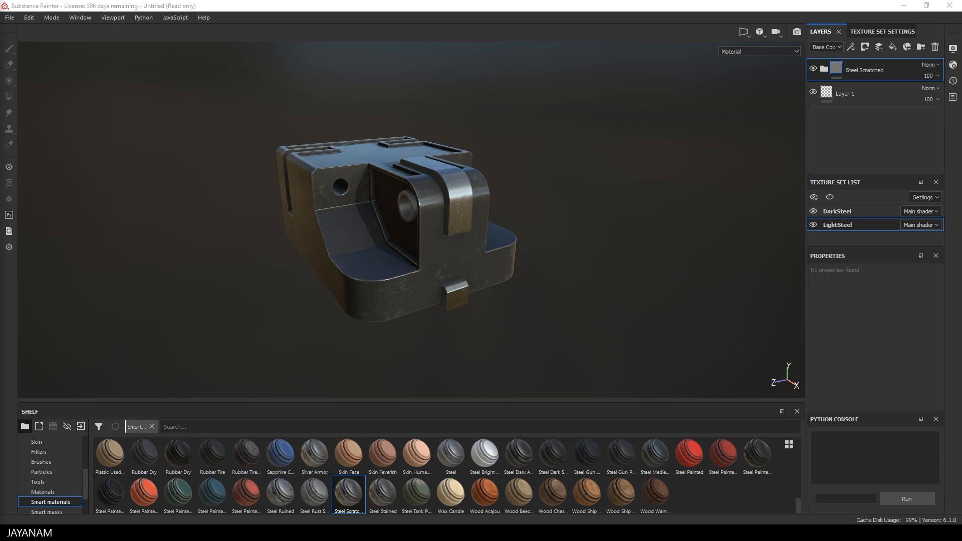
- Switch to the 3D/2D viewport layout and view the DarkSteel and LightSteel UVs
left_click(746, 30)
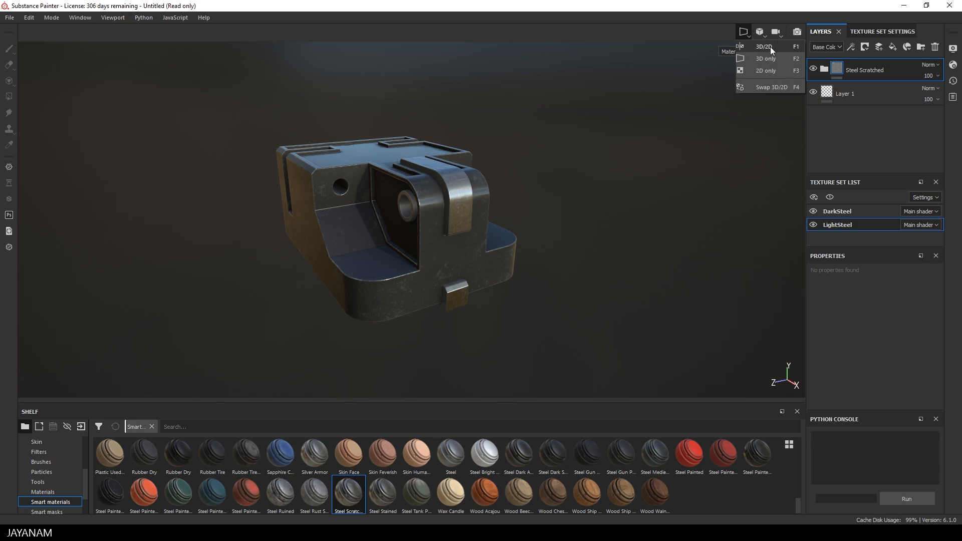
left_click(771, 47)
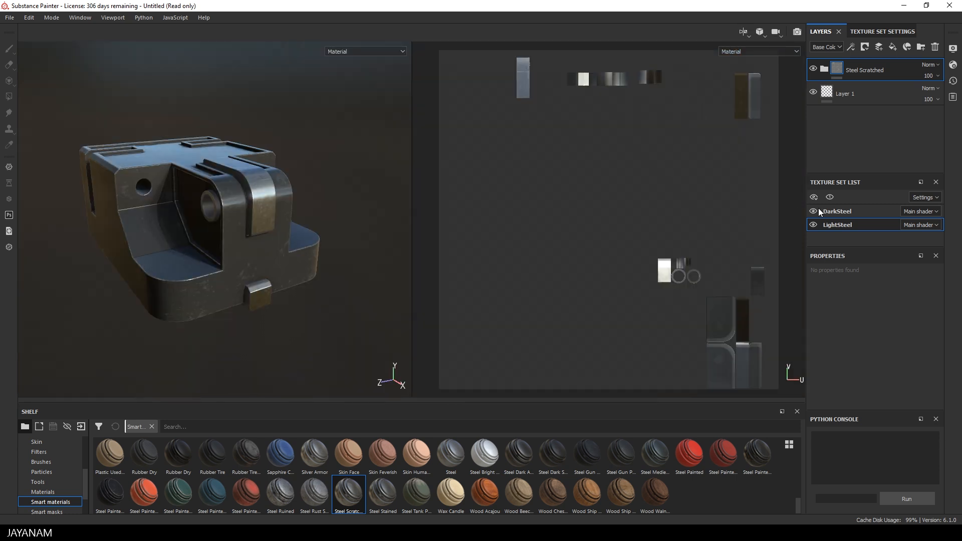
left_click(843, 212)
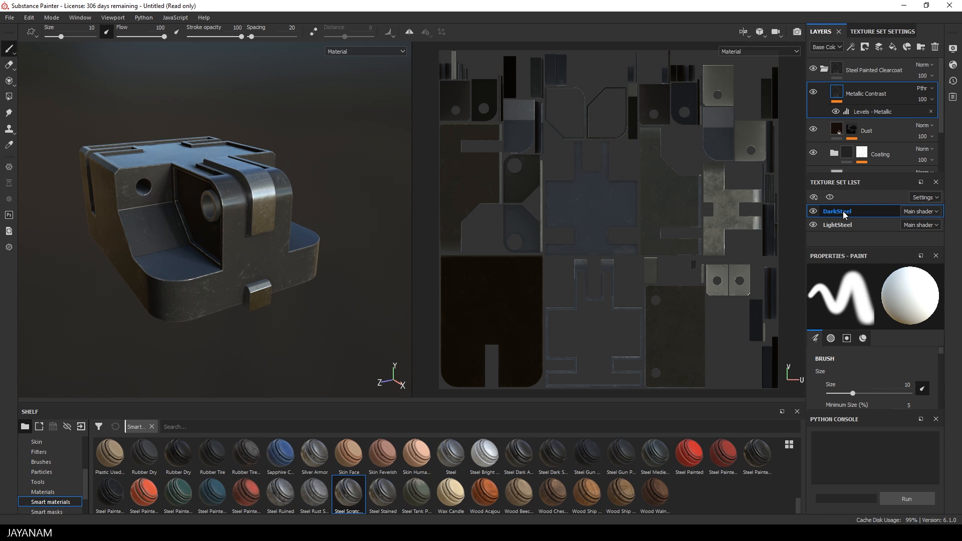
left_click(837, 225)
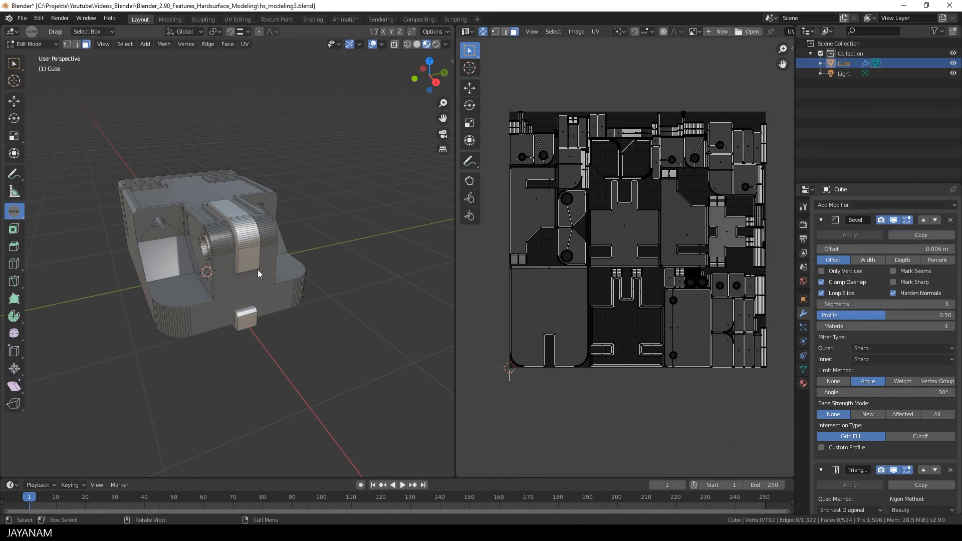
key("l")
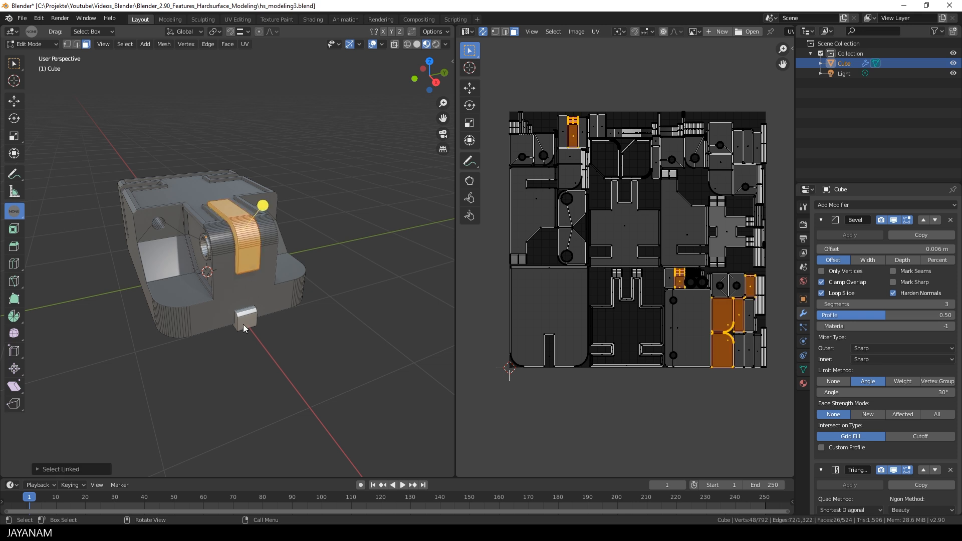
key("l")
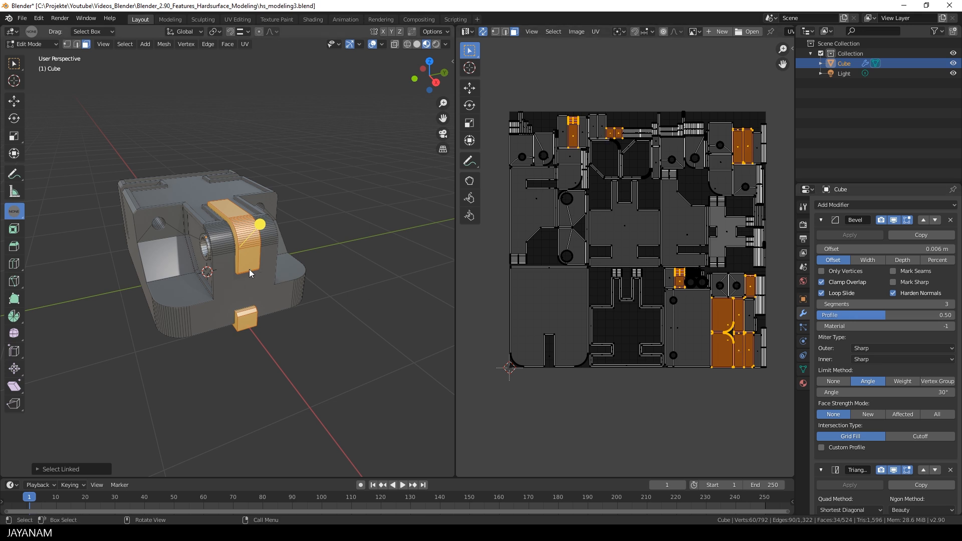
left_click(248, 288)
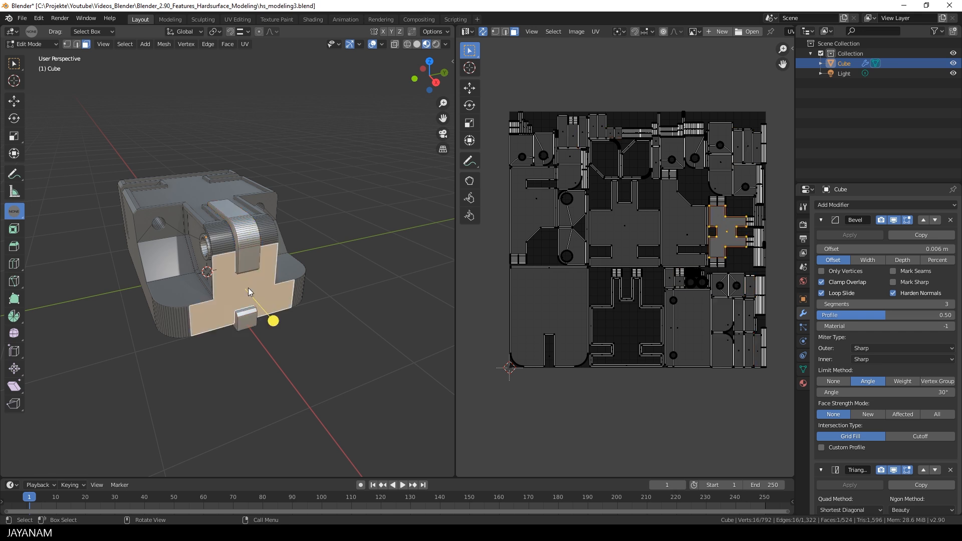
key("l")
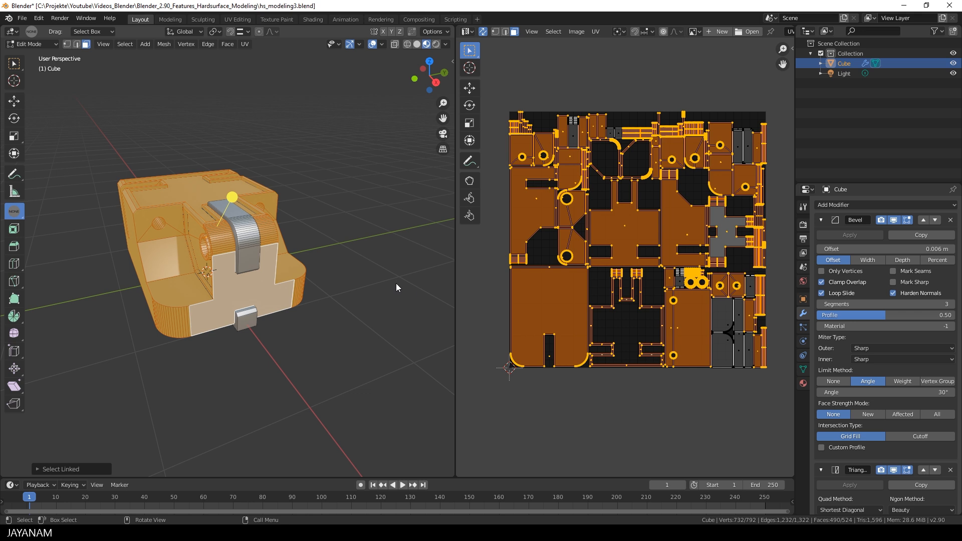
key("alt+a")
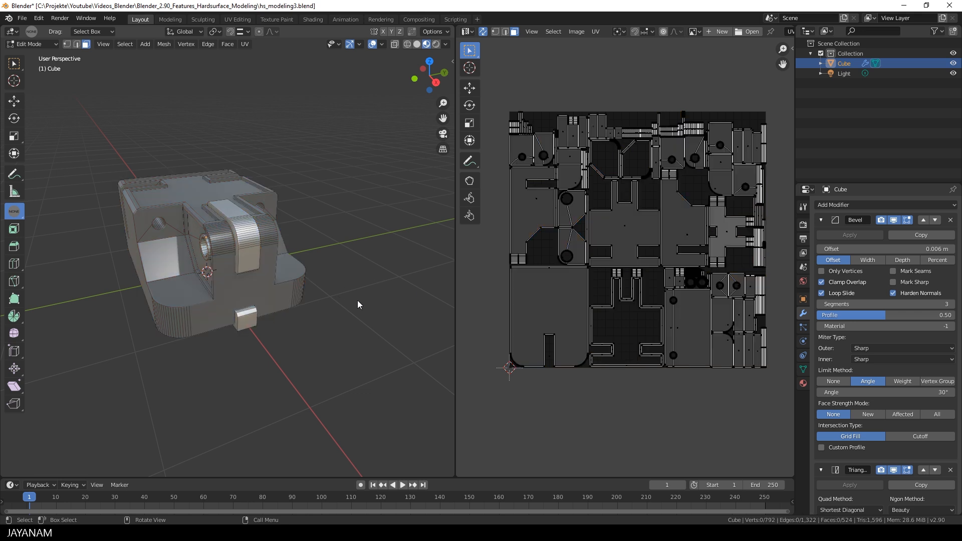